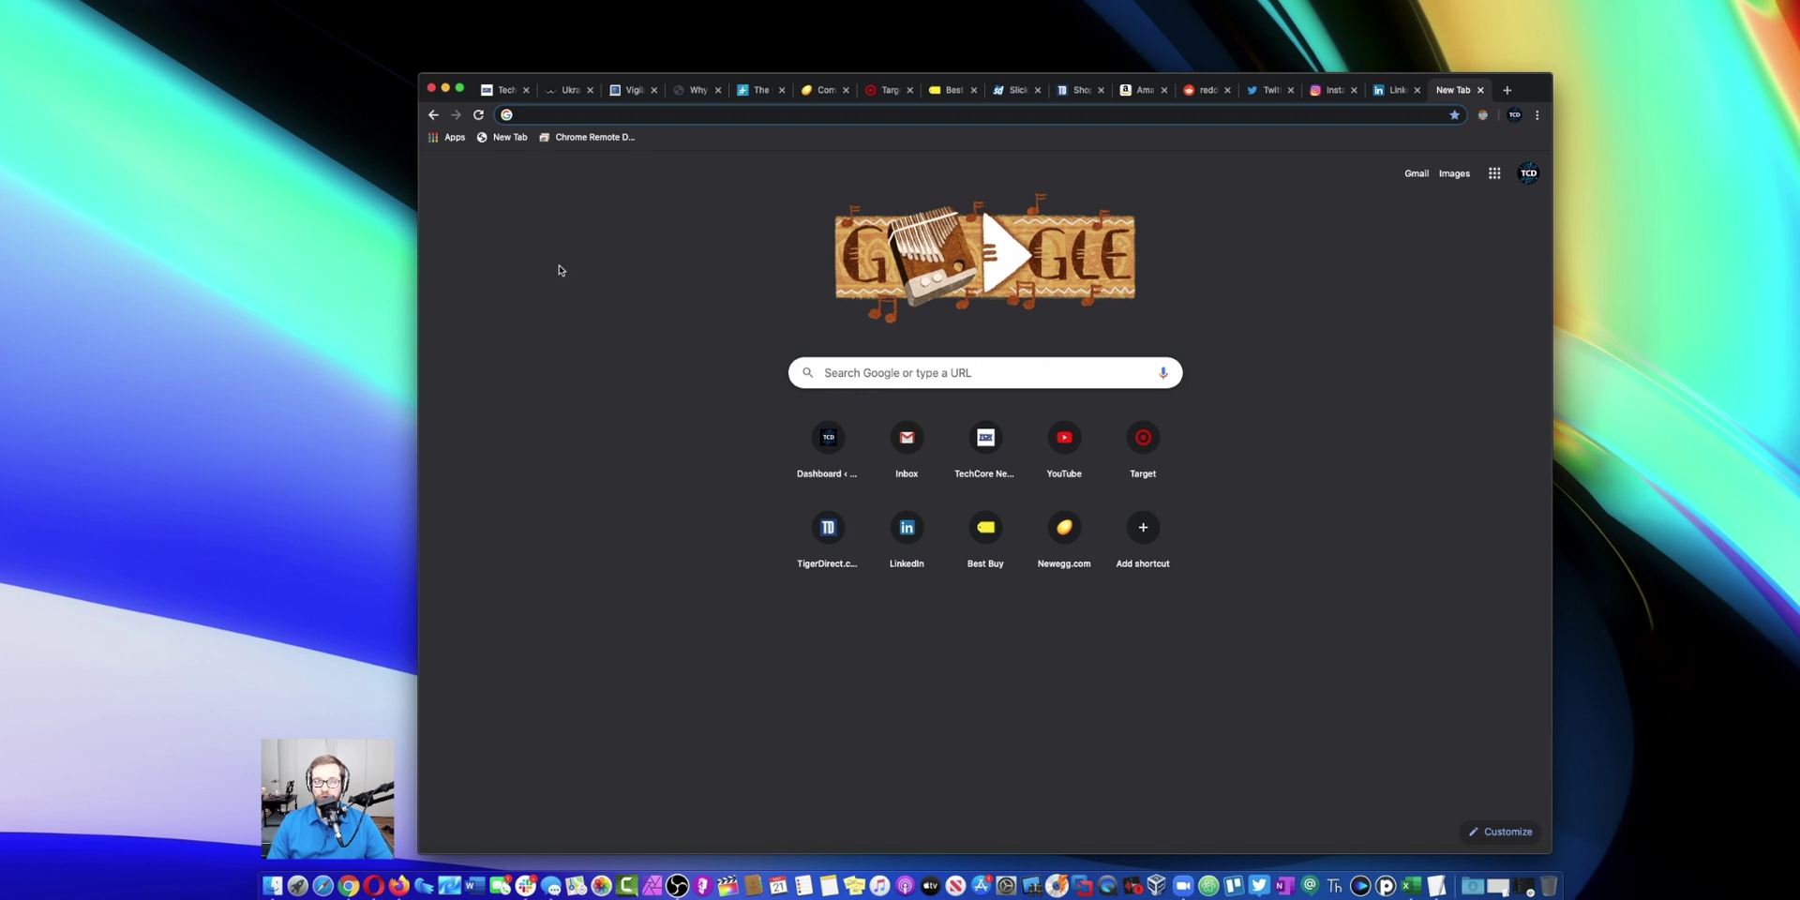
- Check the browser version on the About Chrome page and close that page
left_click(657, 253)
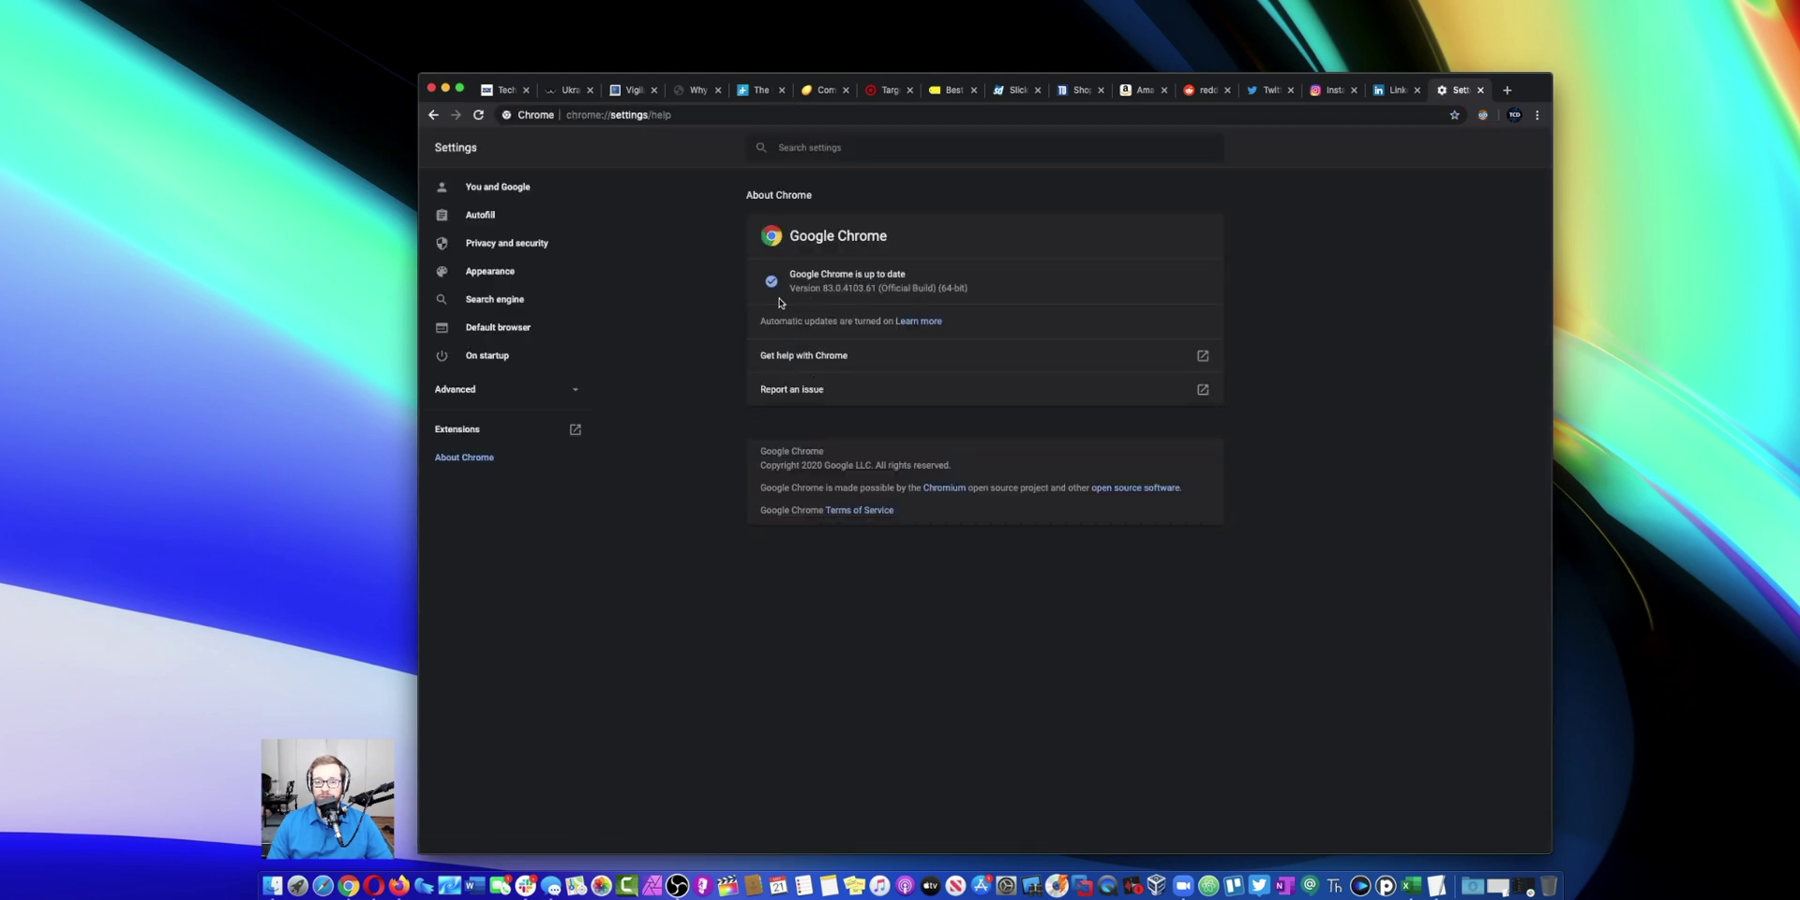
left_click(1480, 91)
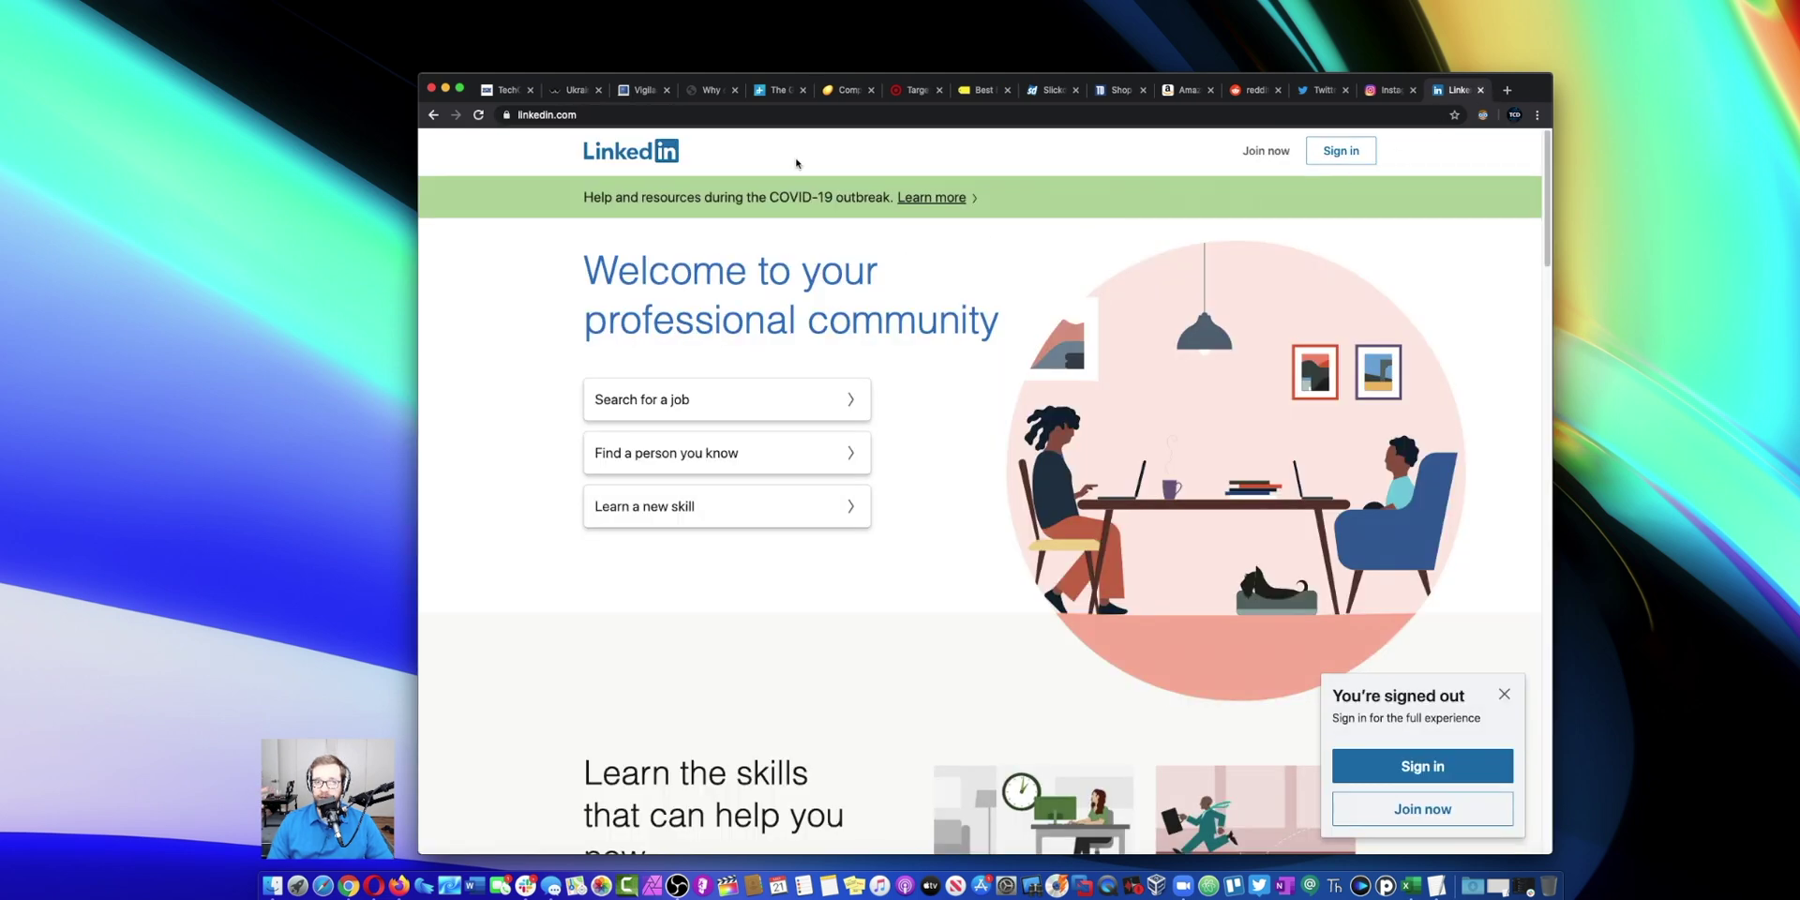
- Look through the open news, shopping and social media tabs, returning to the TechCoreNews tab
left_click(508, 90)
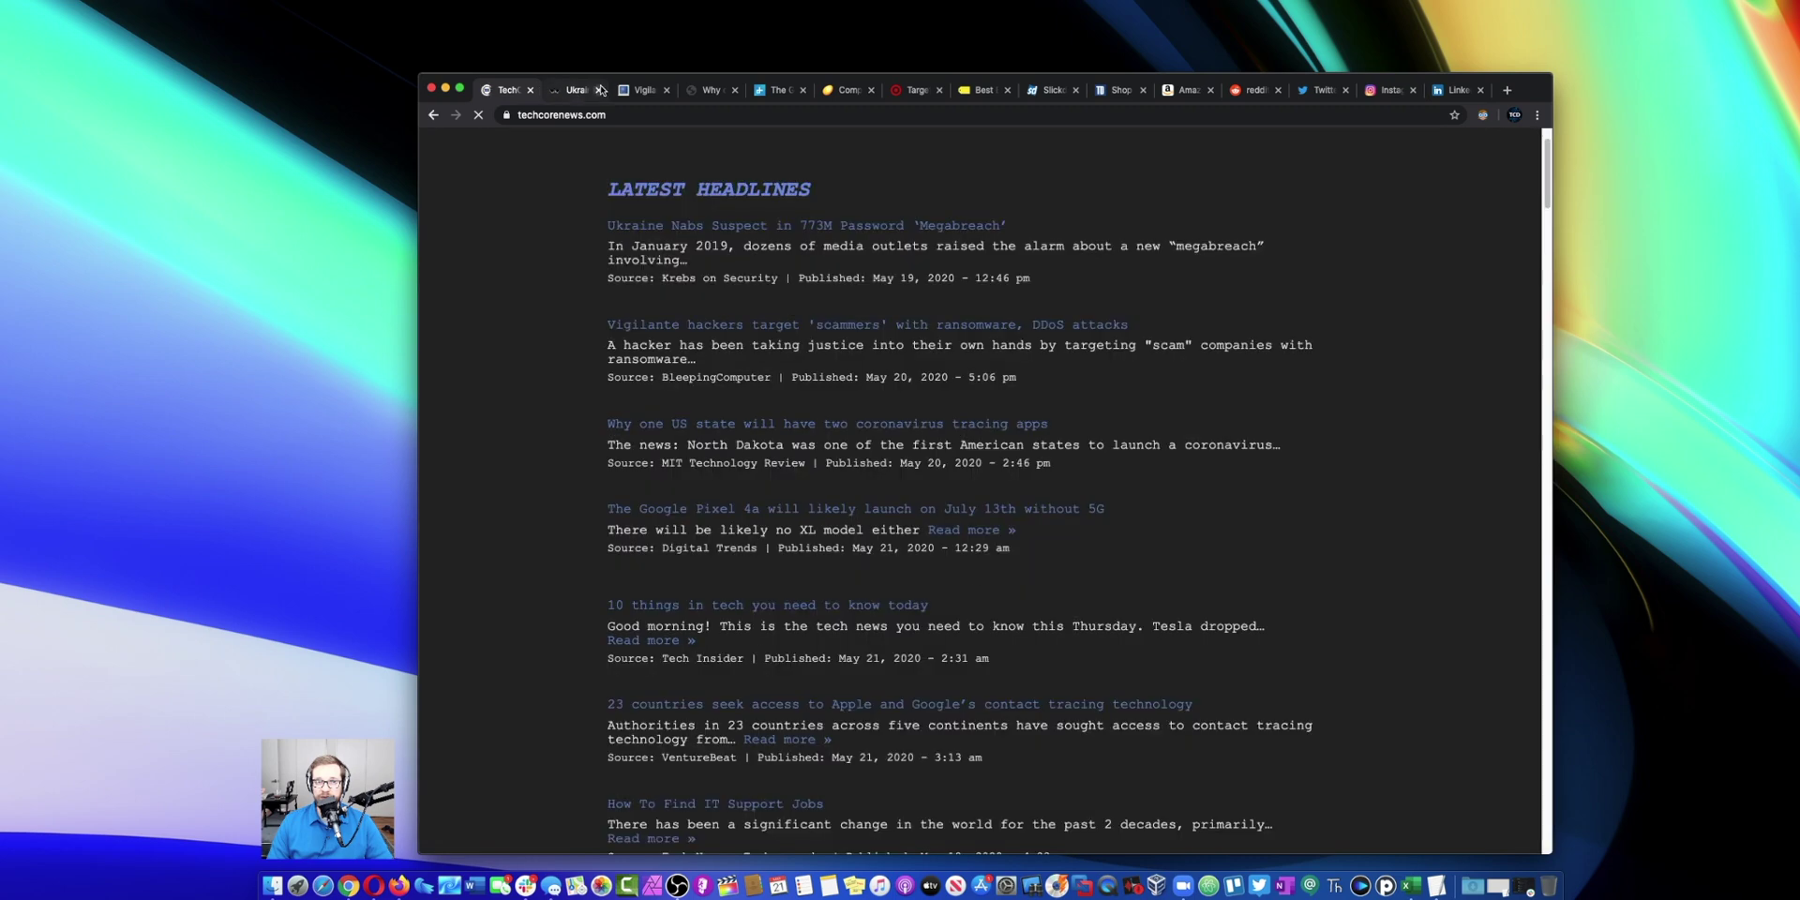
left_click(645, 90)
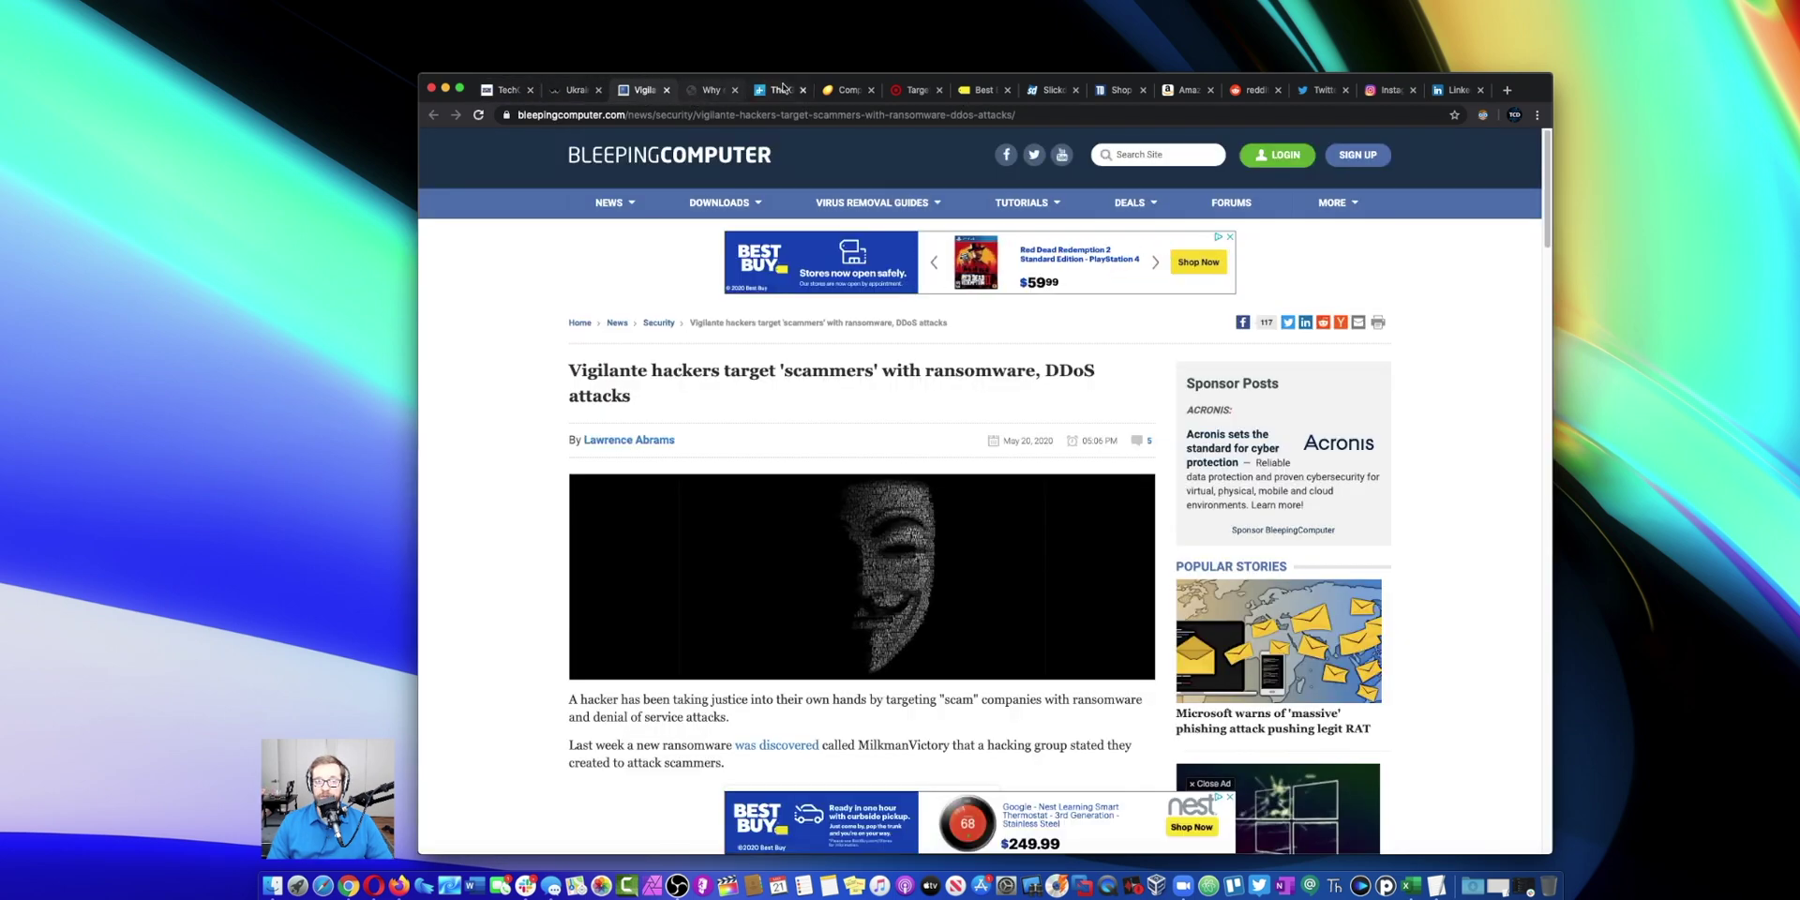
left_click(848, 91)
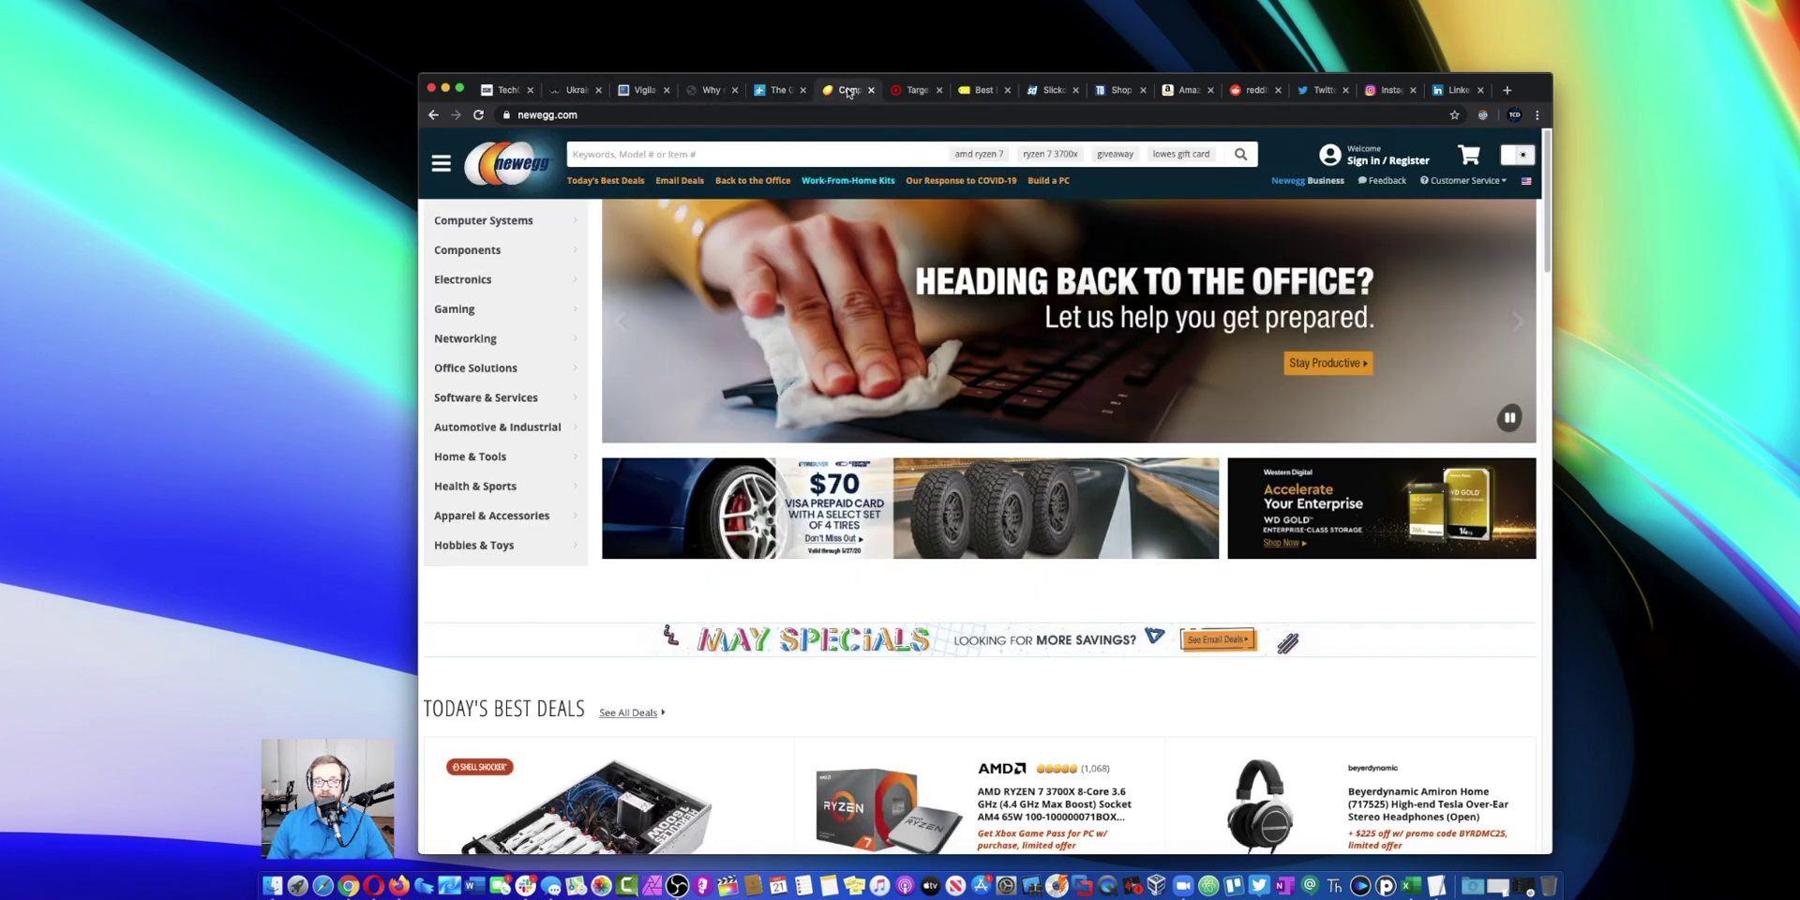
left_click(1117, 90)
left_click(1324, 90)
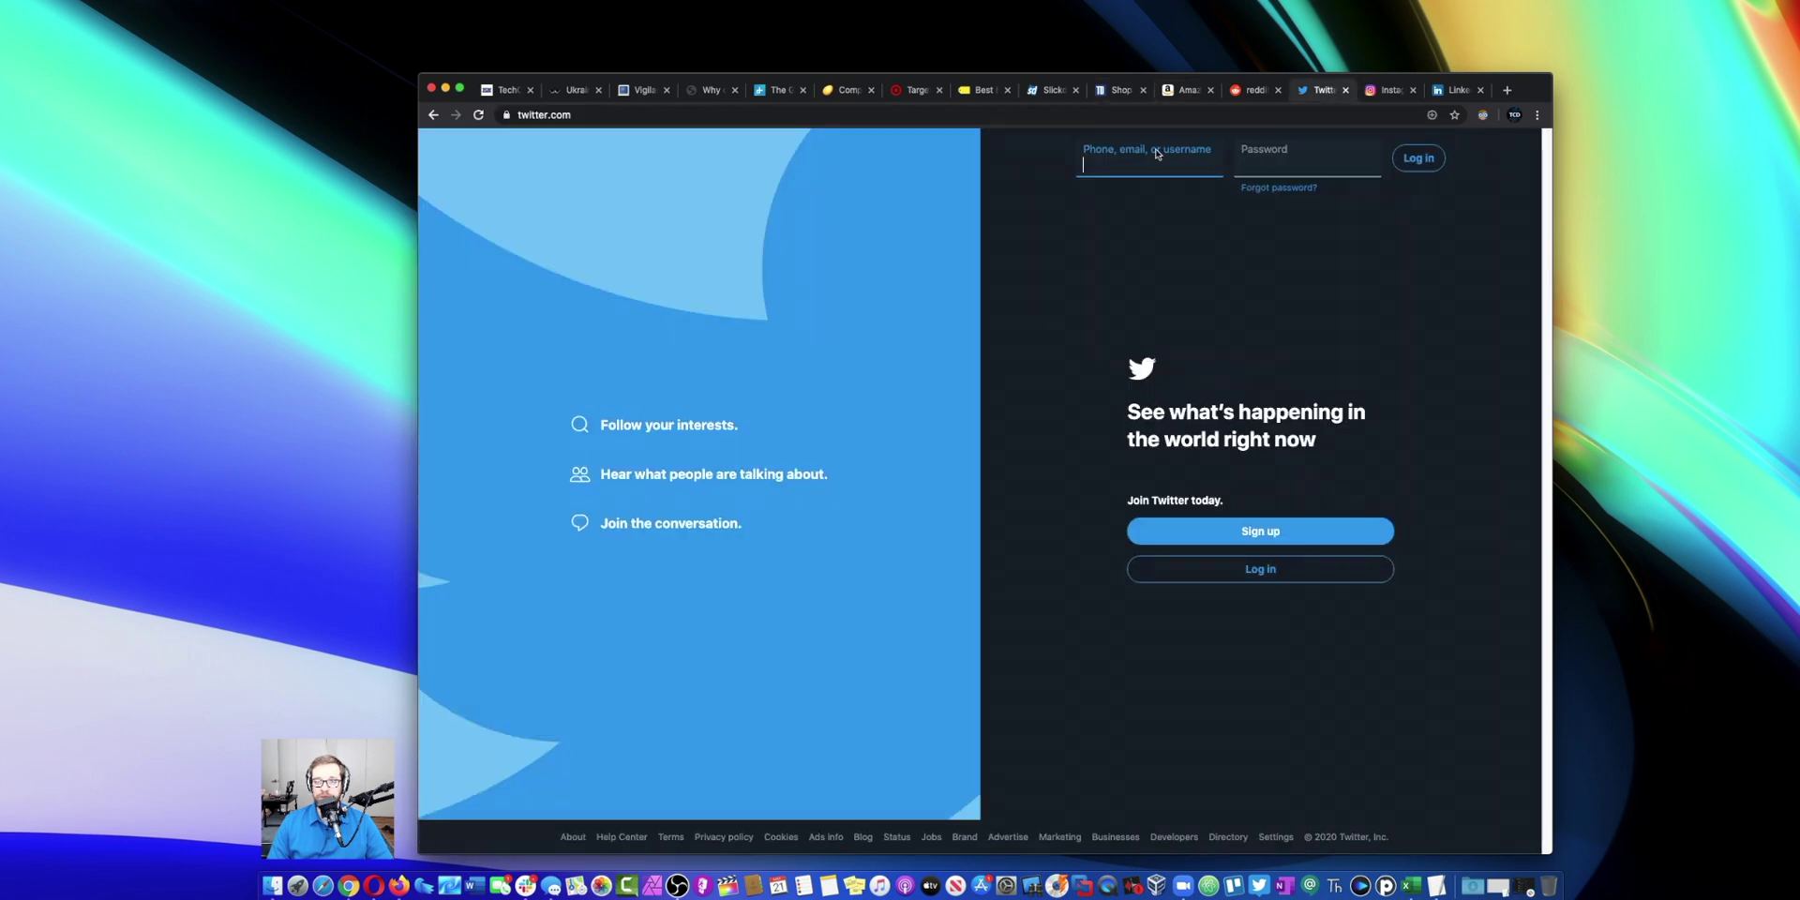
left_click(506, 90)
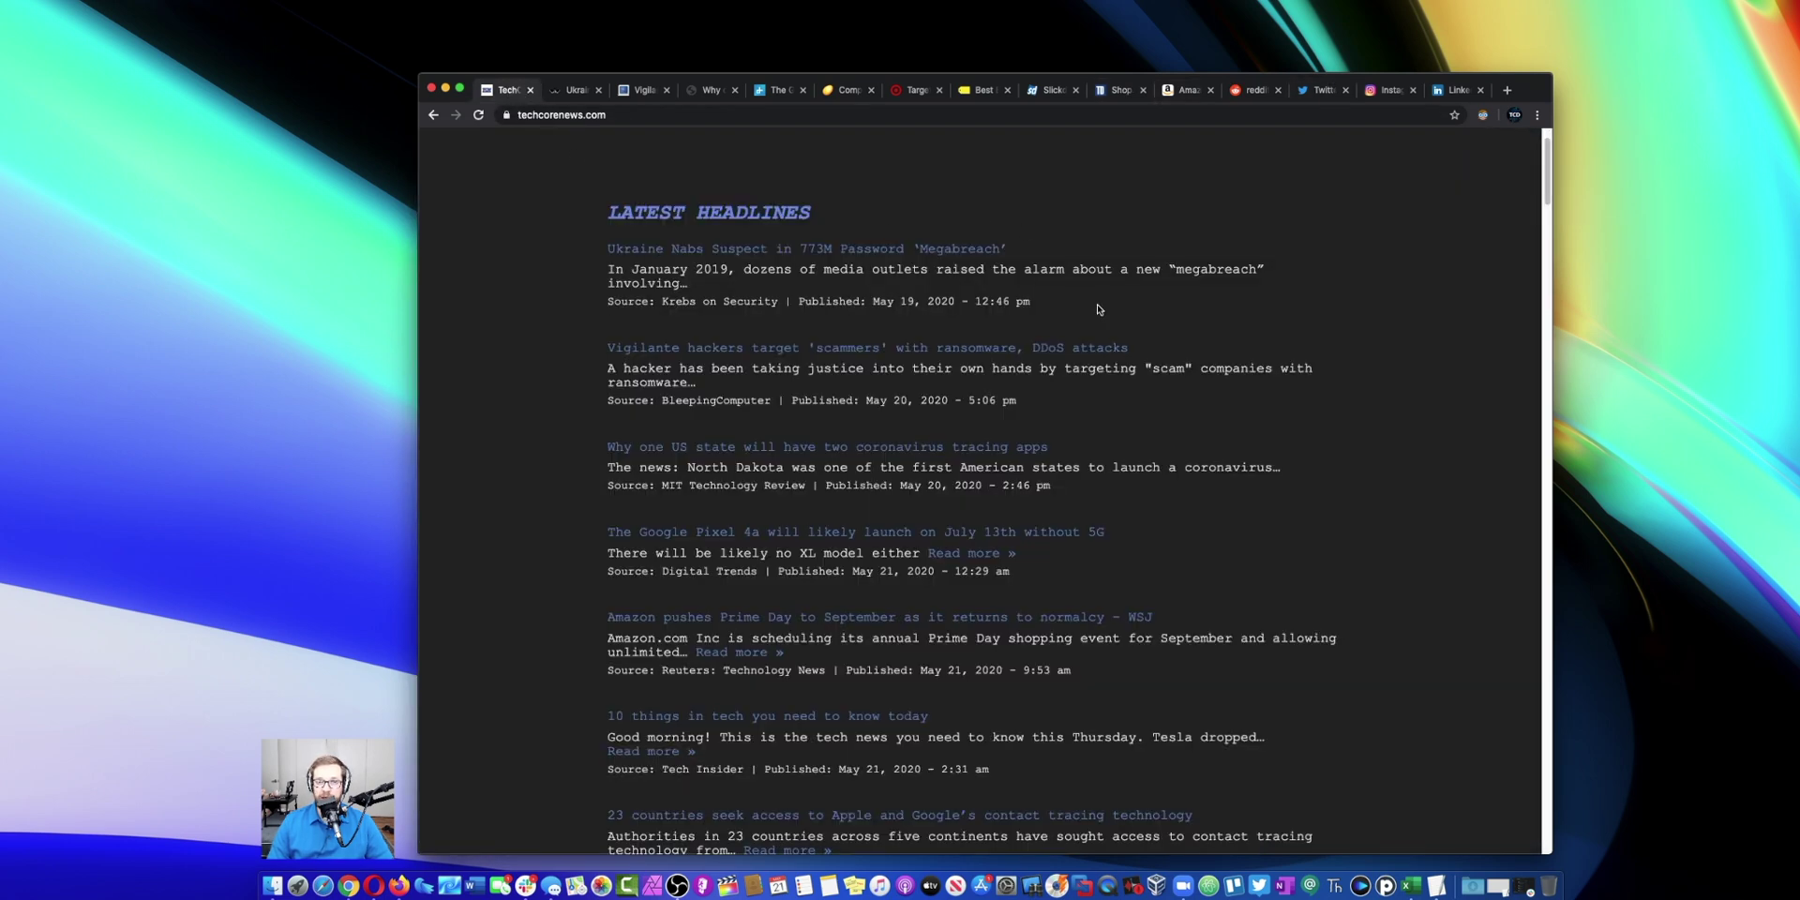
- Open the chrome://flags page in a new tab
left_click(1507, 90)
left_click(1281, 116)
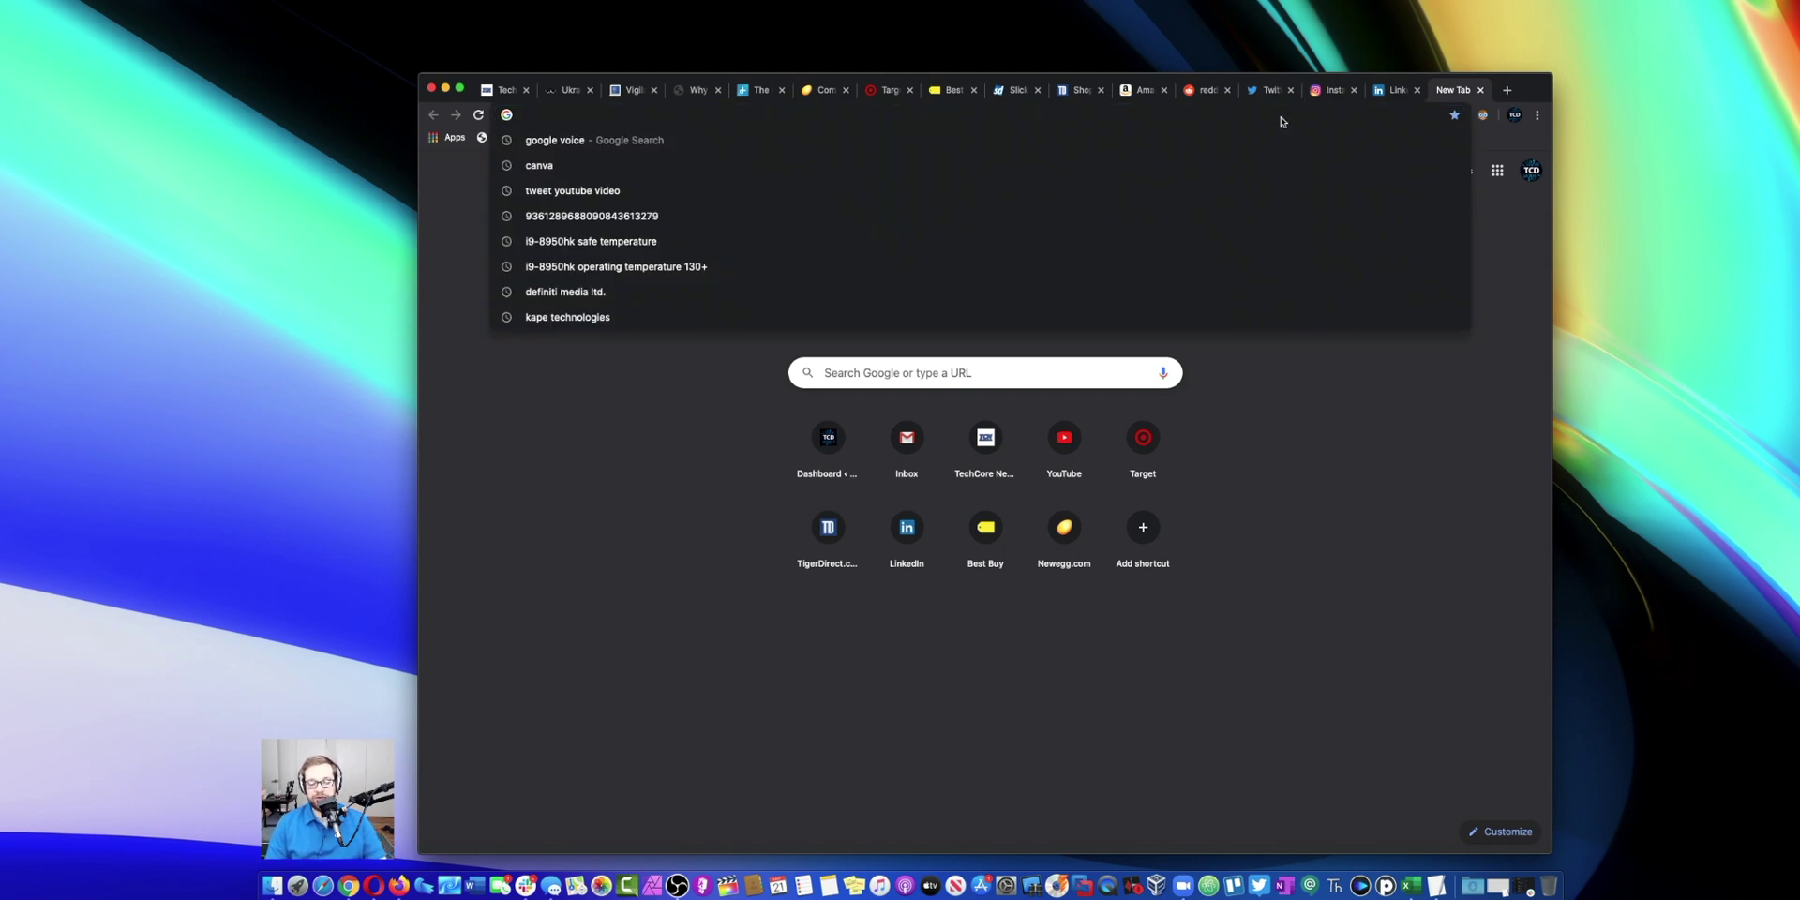
type("chrome:/")
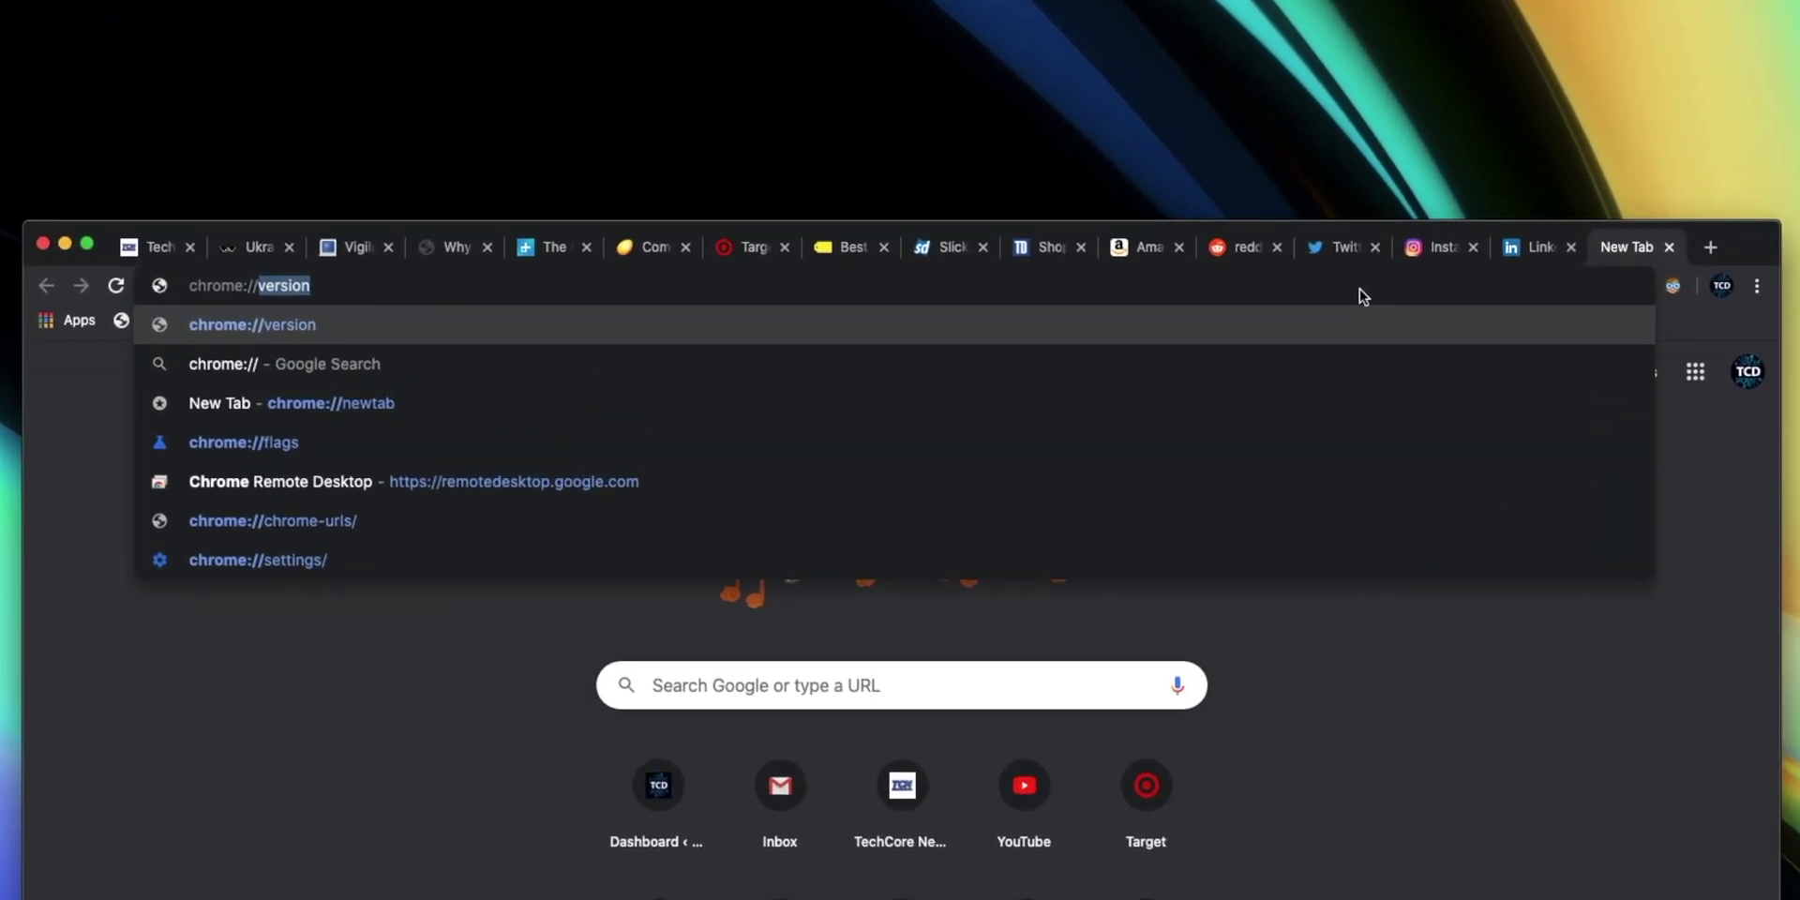
type("/fla")
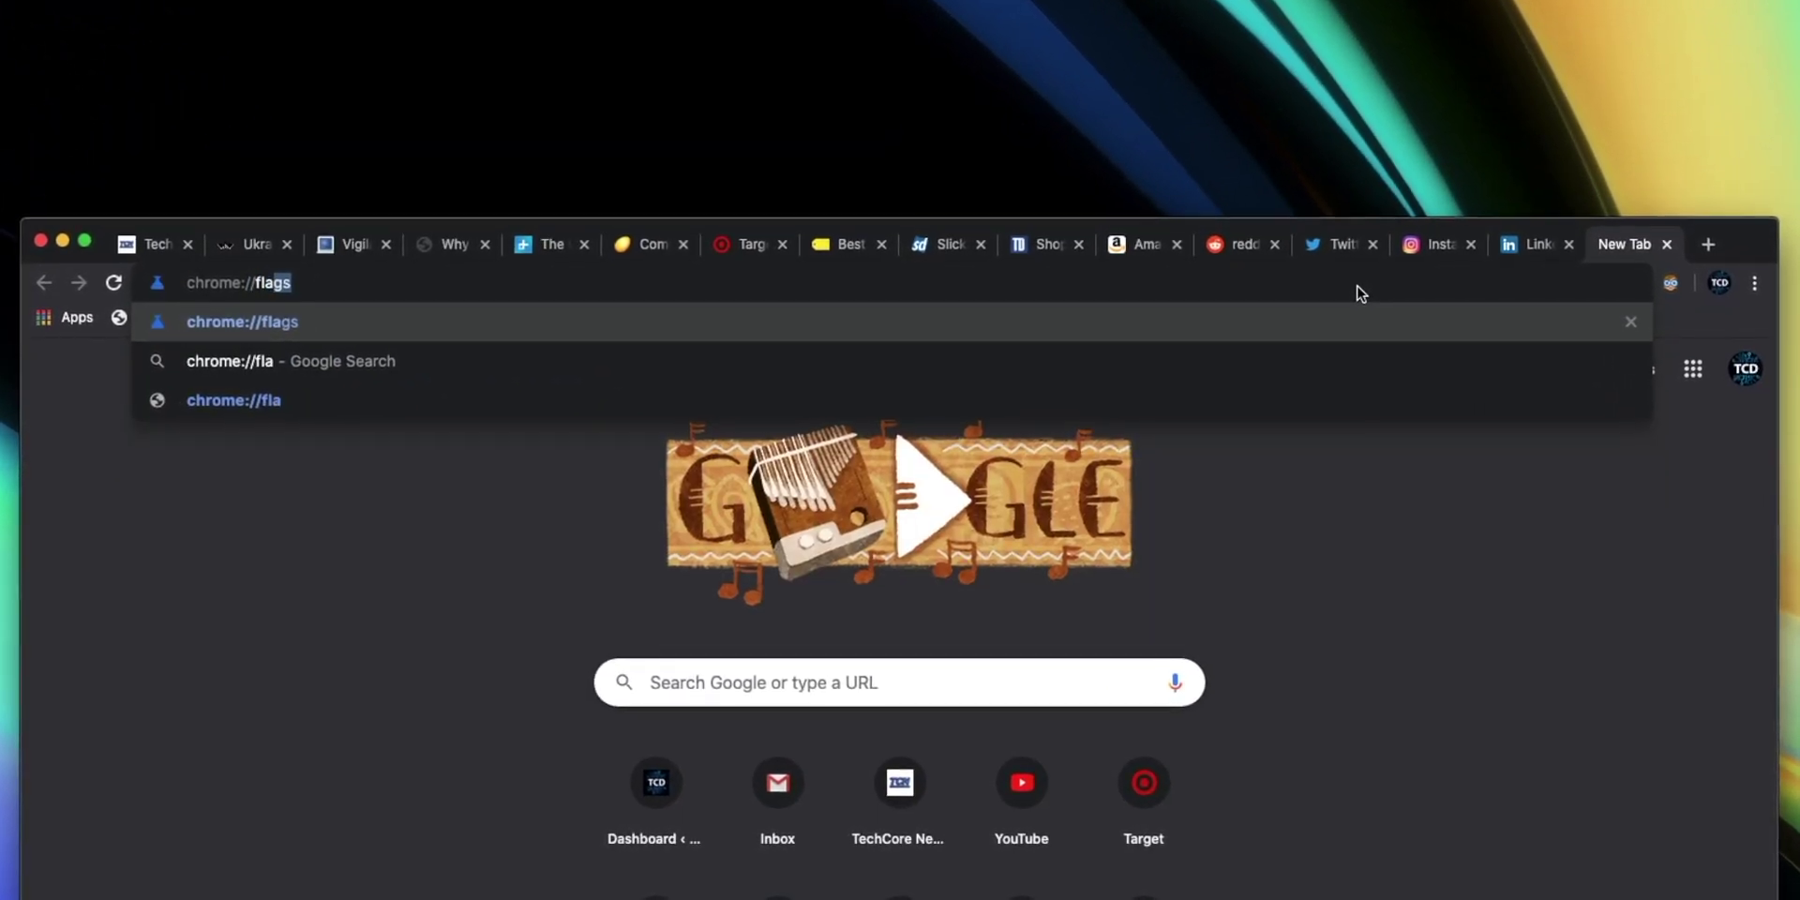
type("gs")
key("Return")
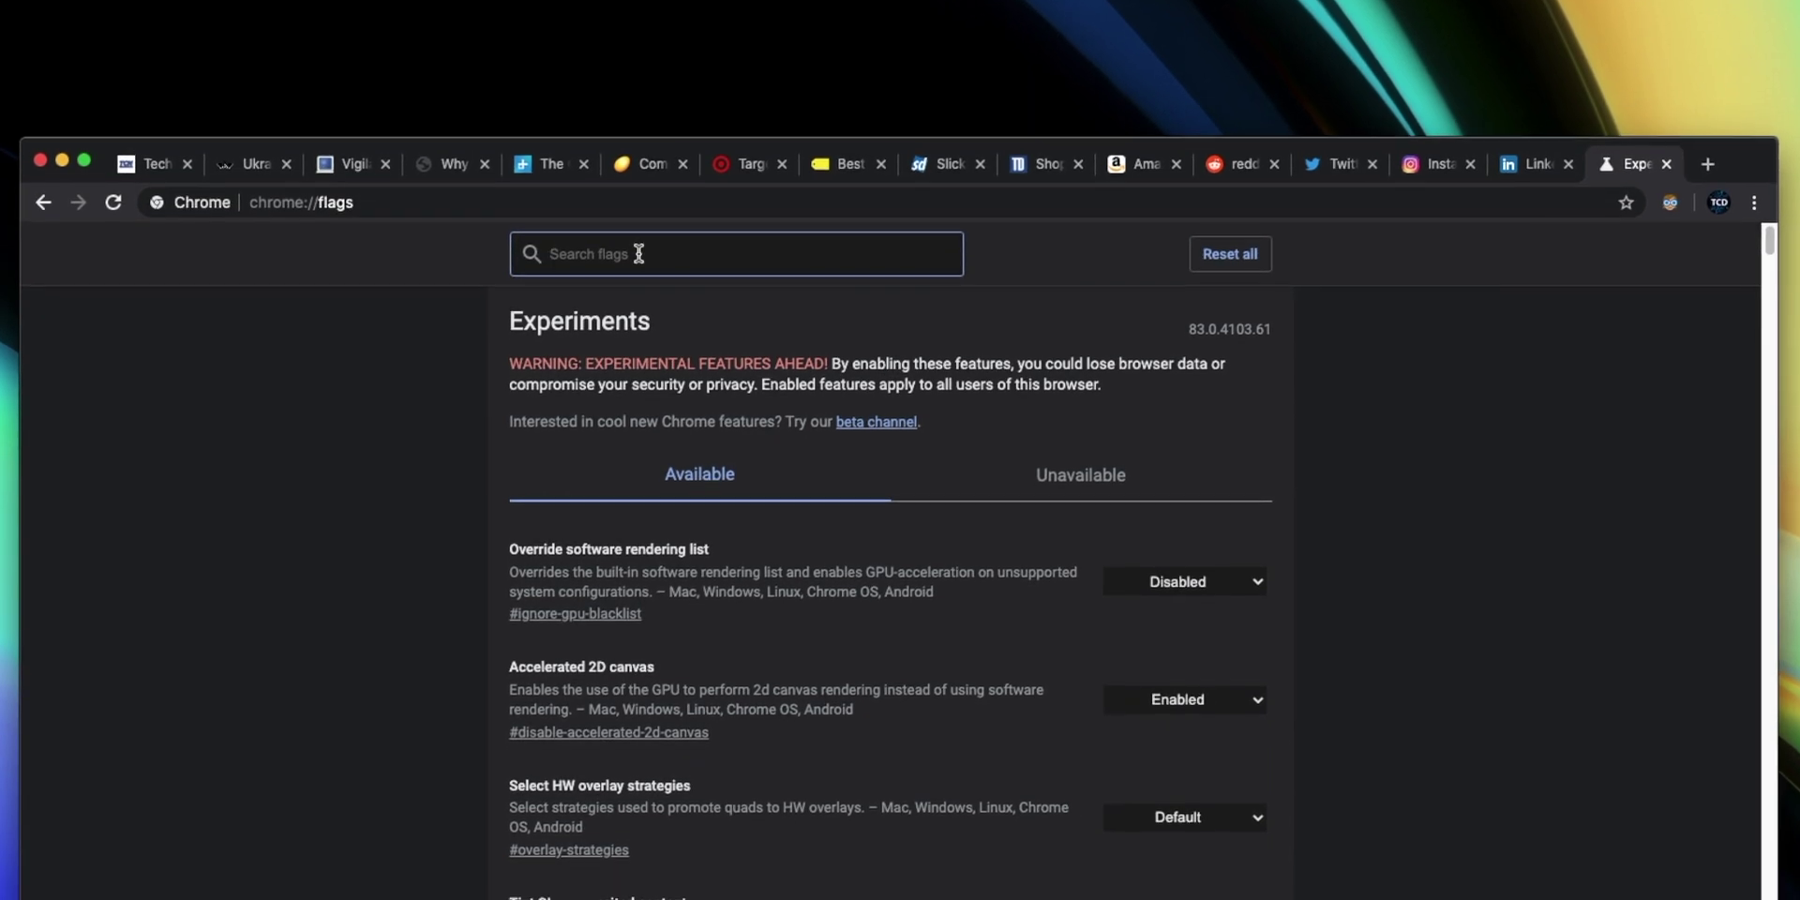
- Find the Tab Groups flag by searching for "tab", set it to Enabled, and close the flags page
type("tab")
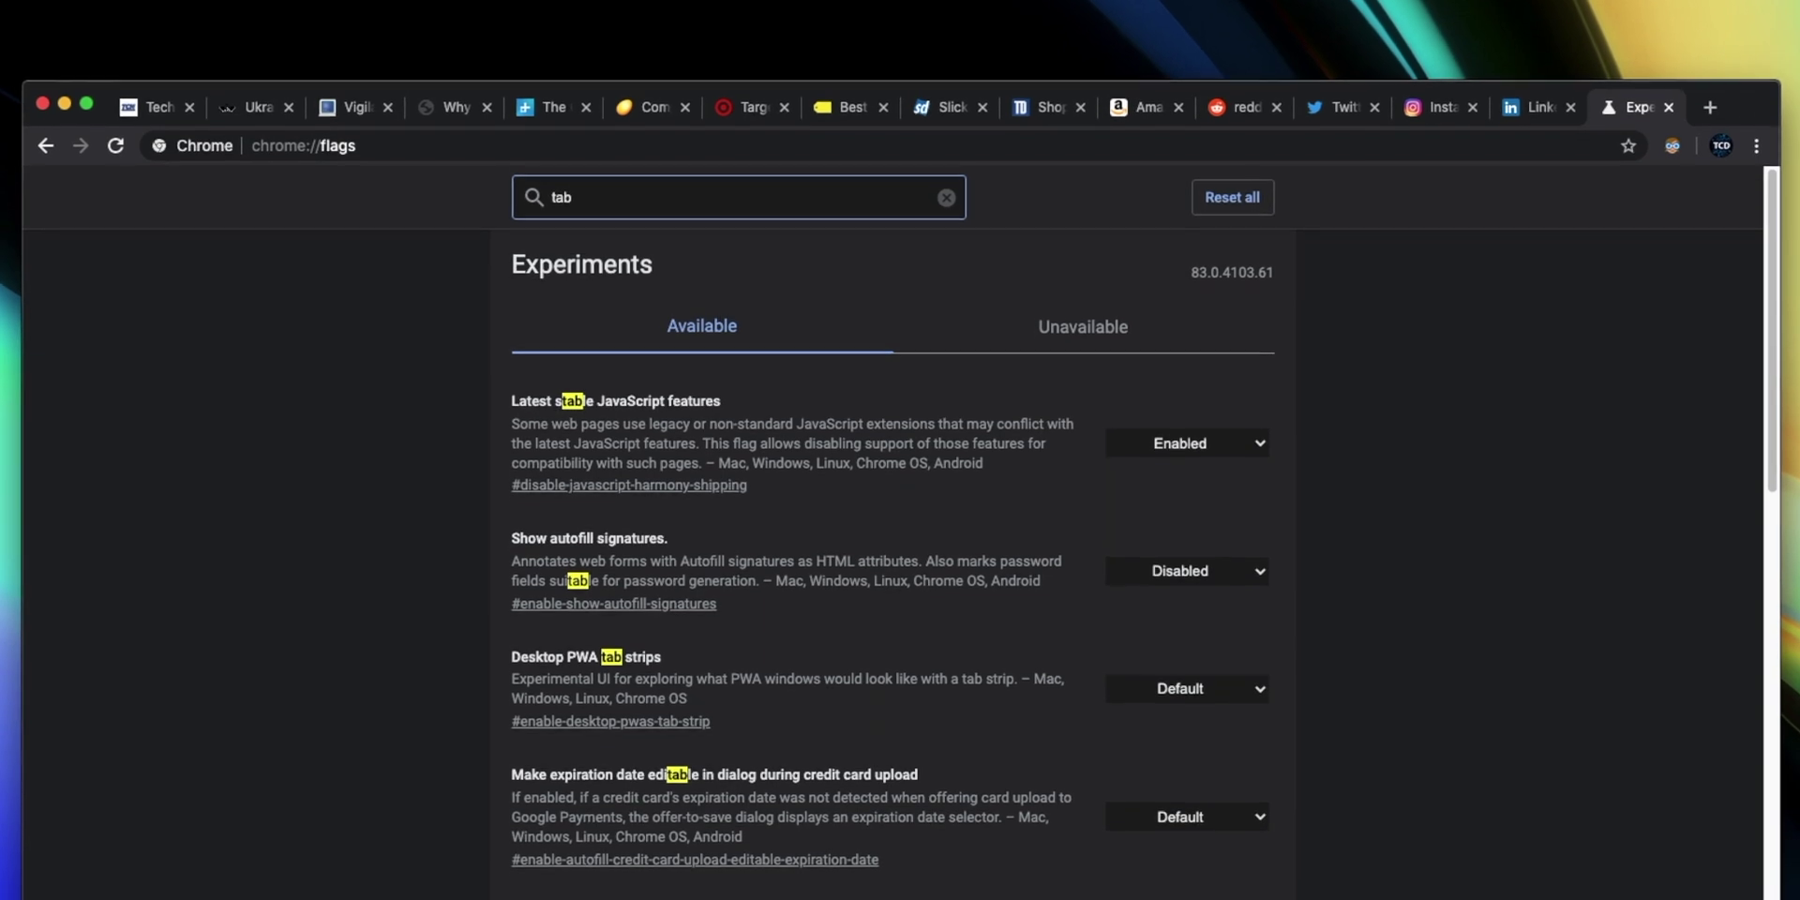
scroll(794, 889, "down", 8)
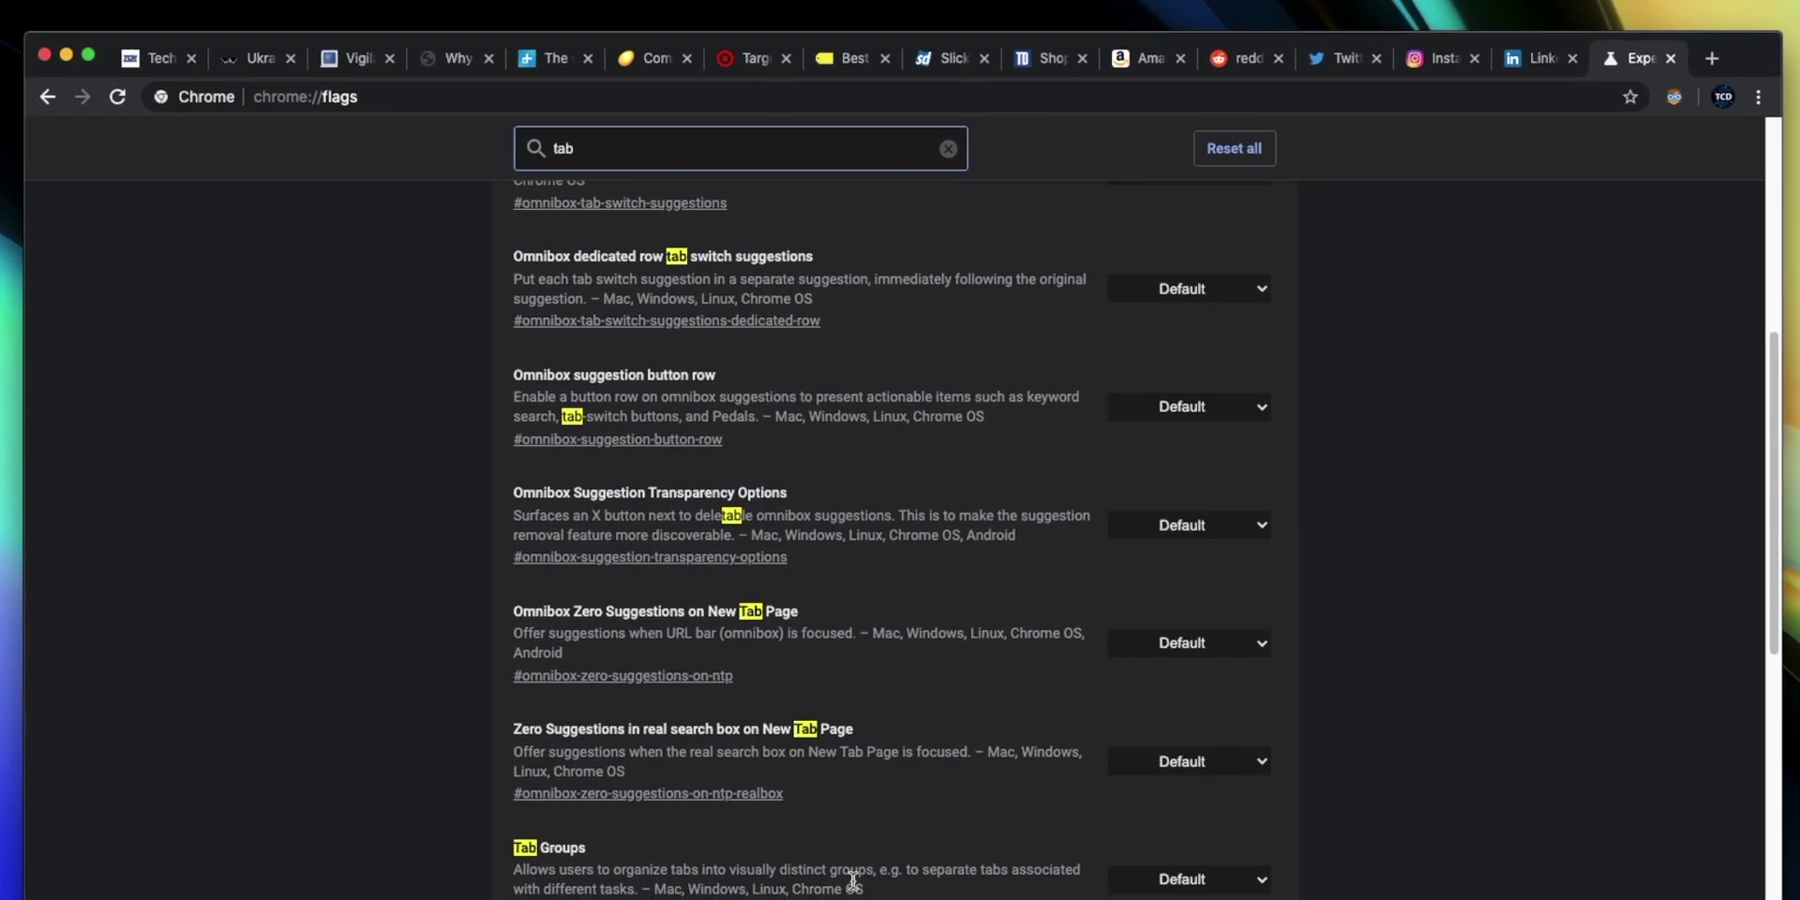
scroll(1125, 862, "down", 1)
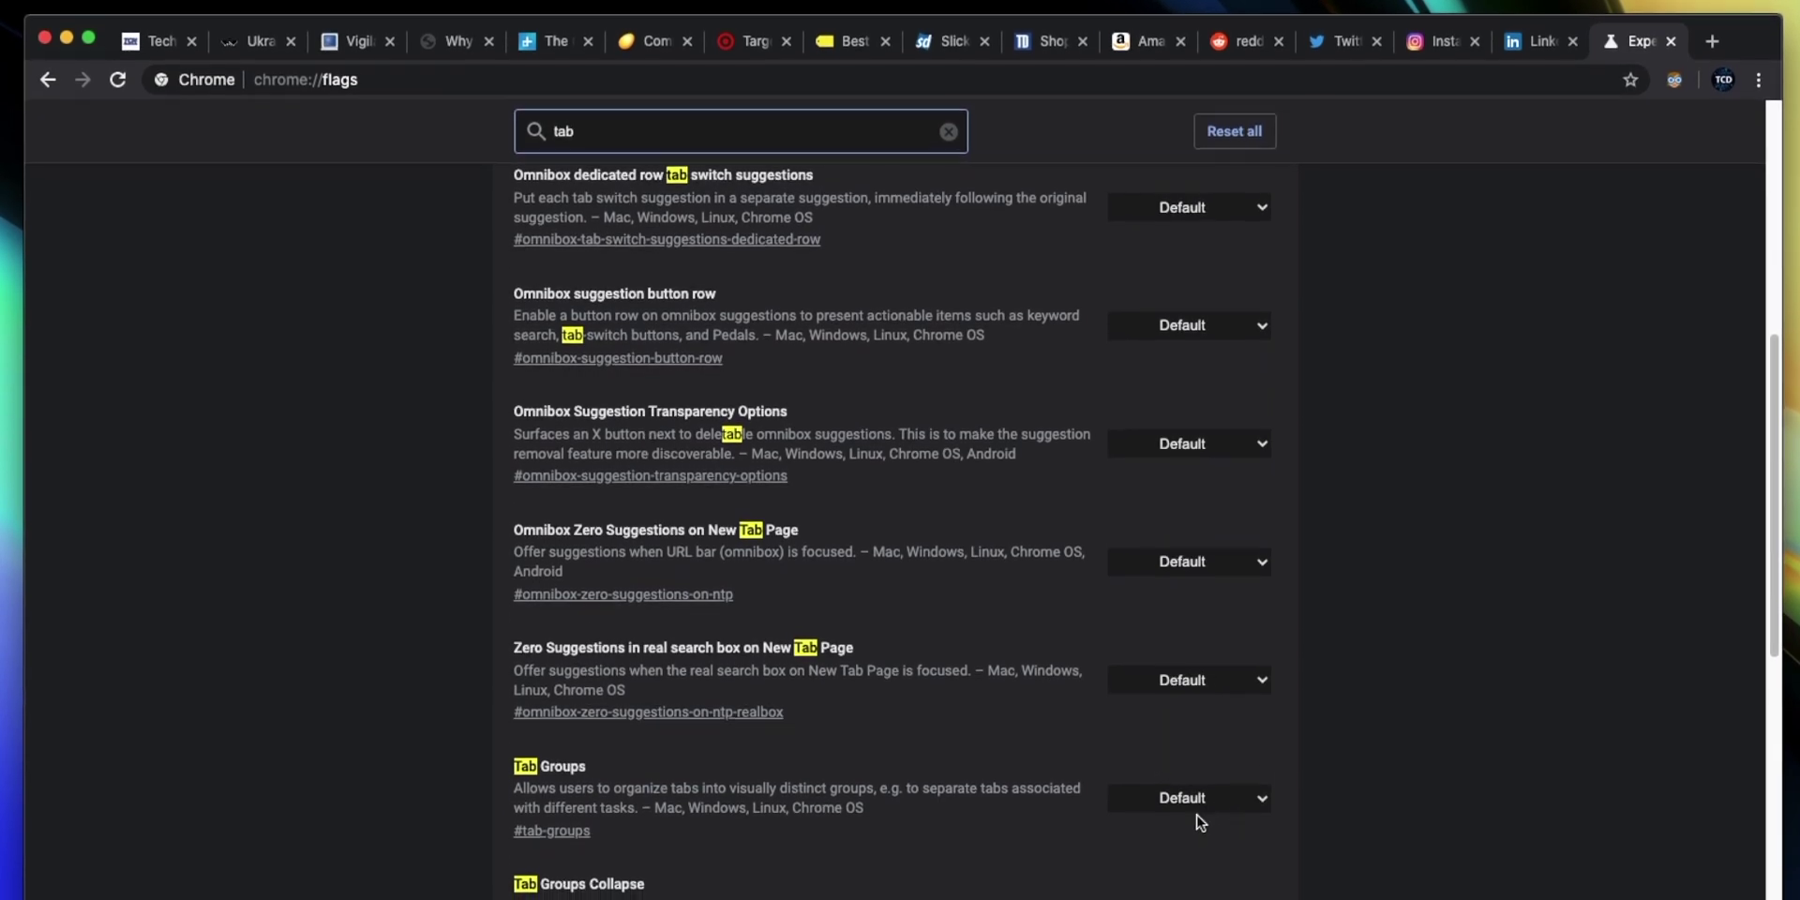
left_click(1219, 808)
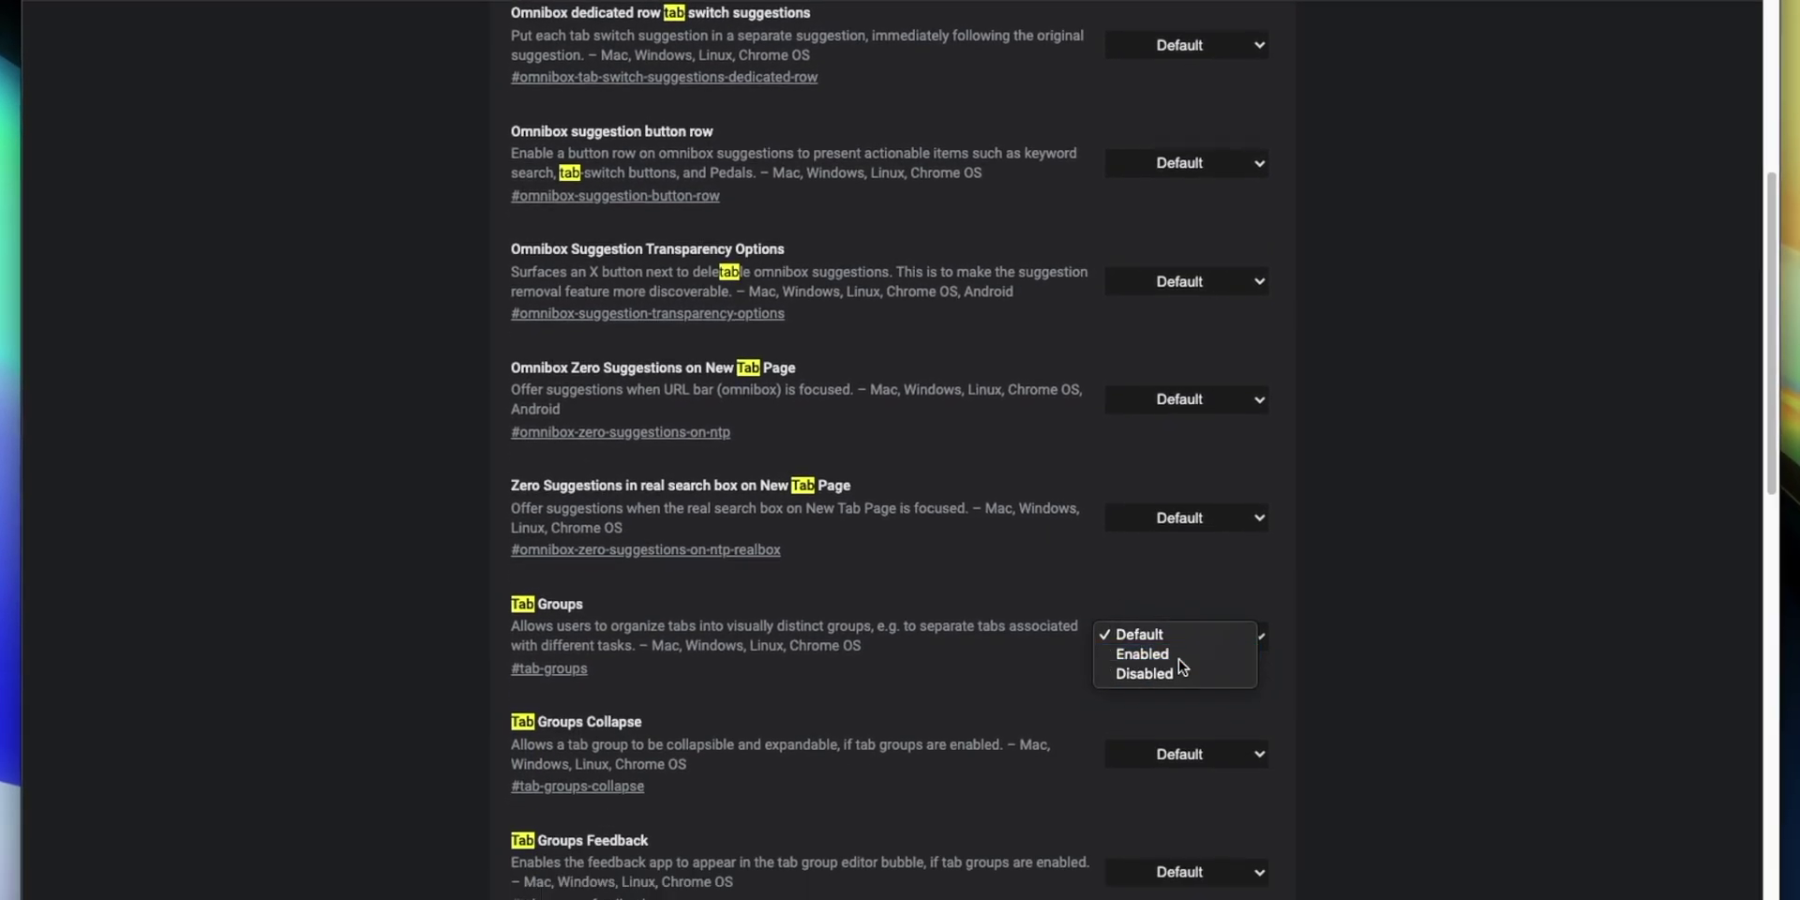
left_click(1177, 712)
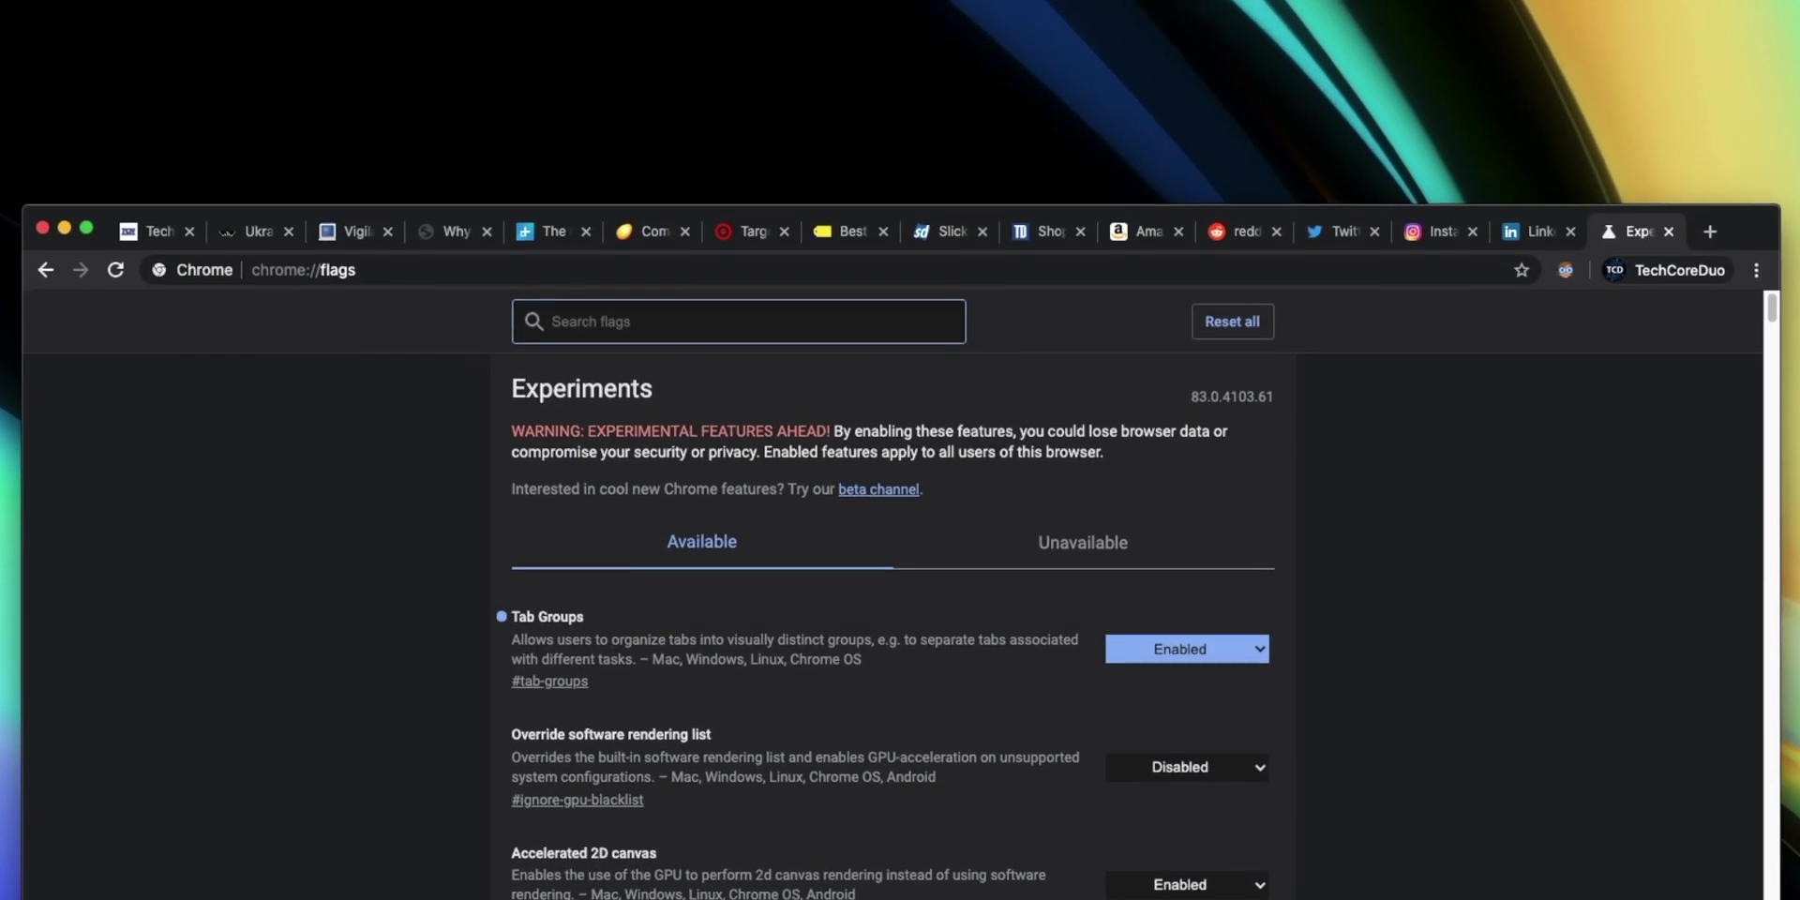
left_click(1669, 244)
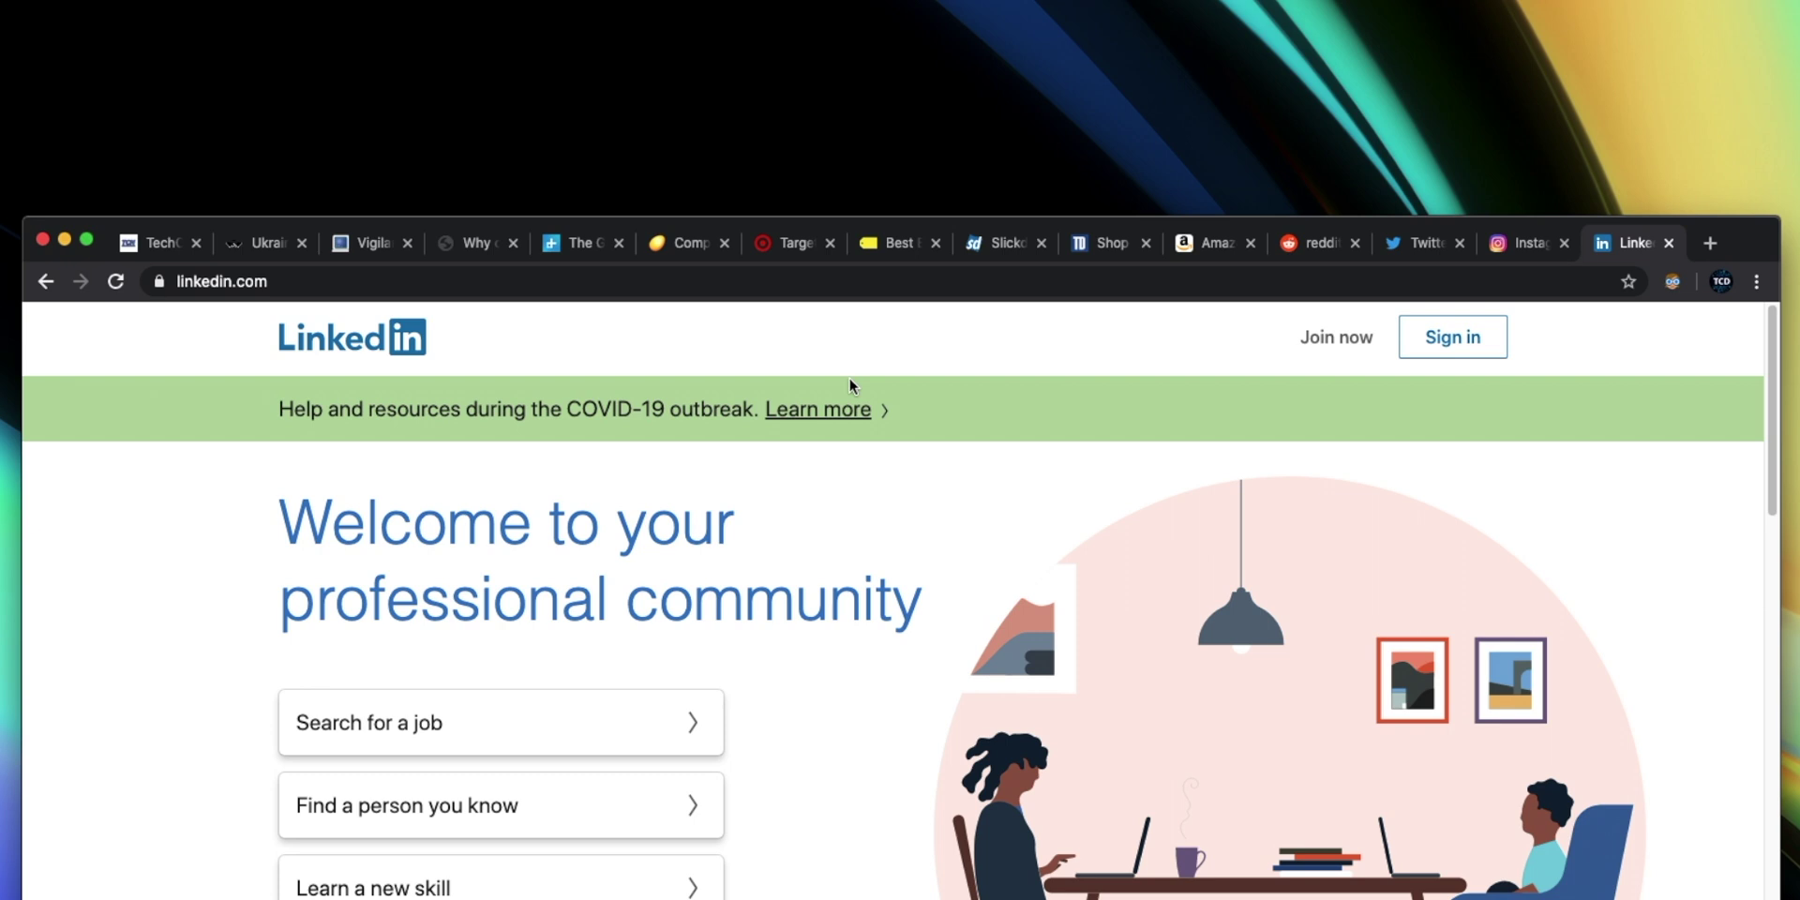
- Add the TechCoreNews tab to a new tab group named News and colour the group red
left_click(161, 244)
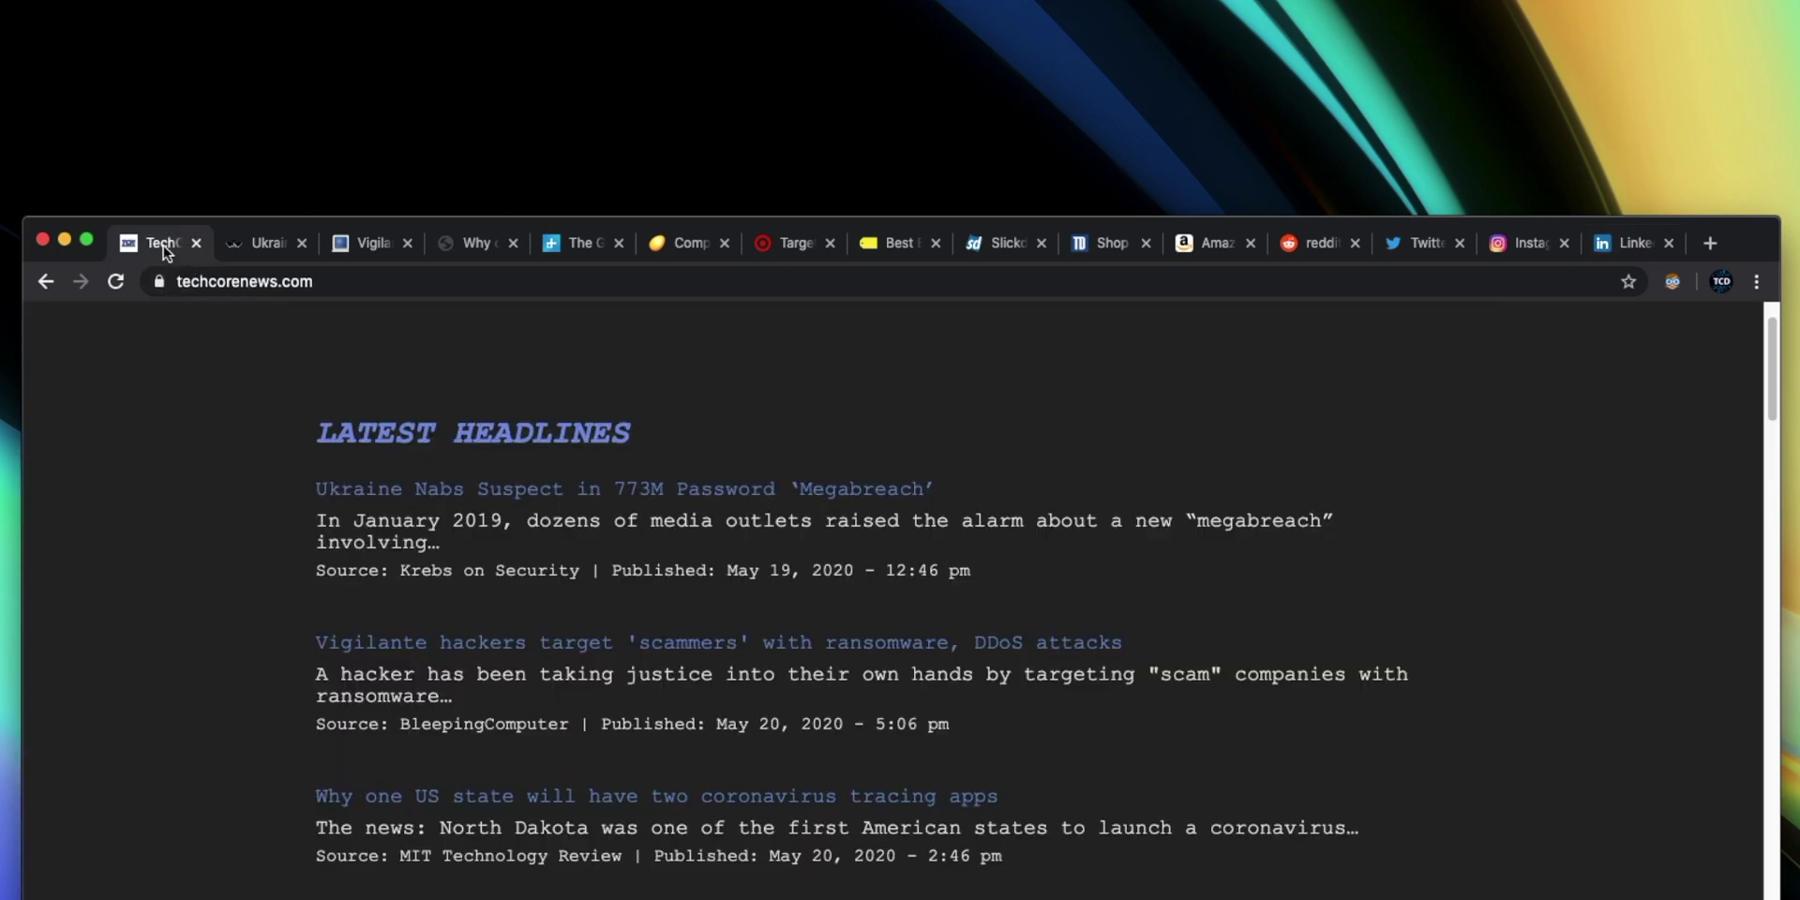
right_click(164, 245)
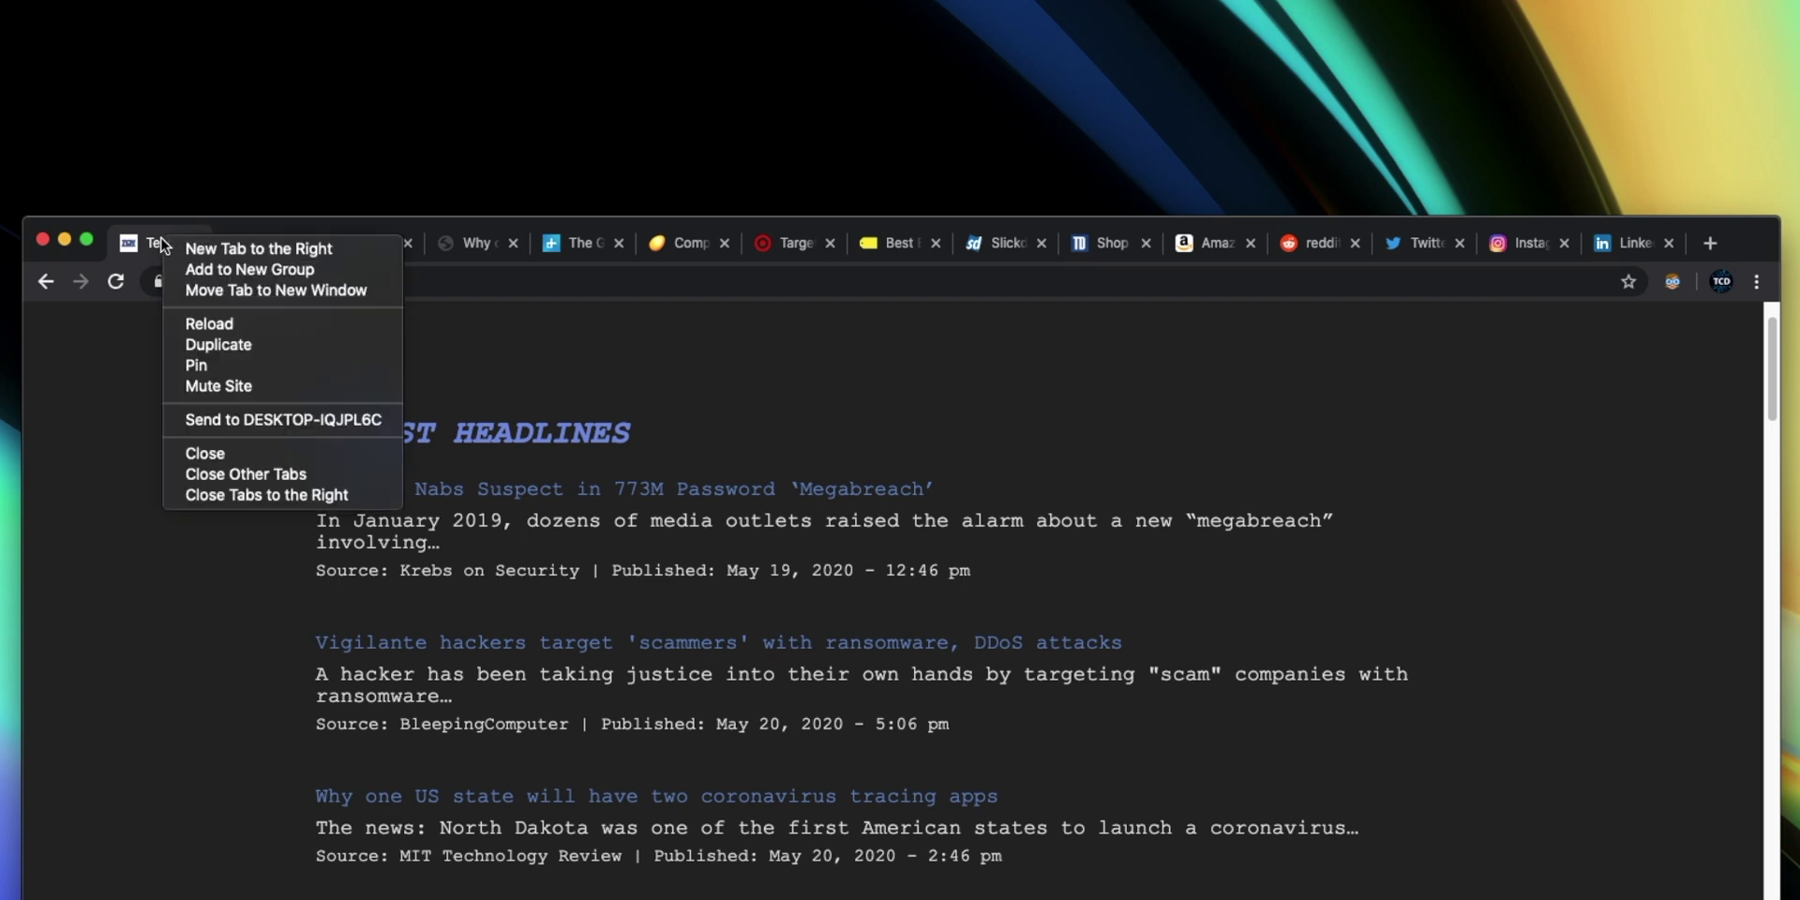
left_click(224, 277)
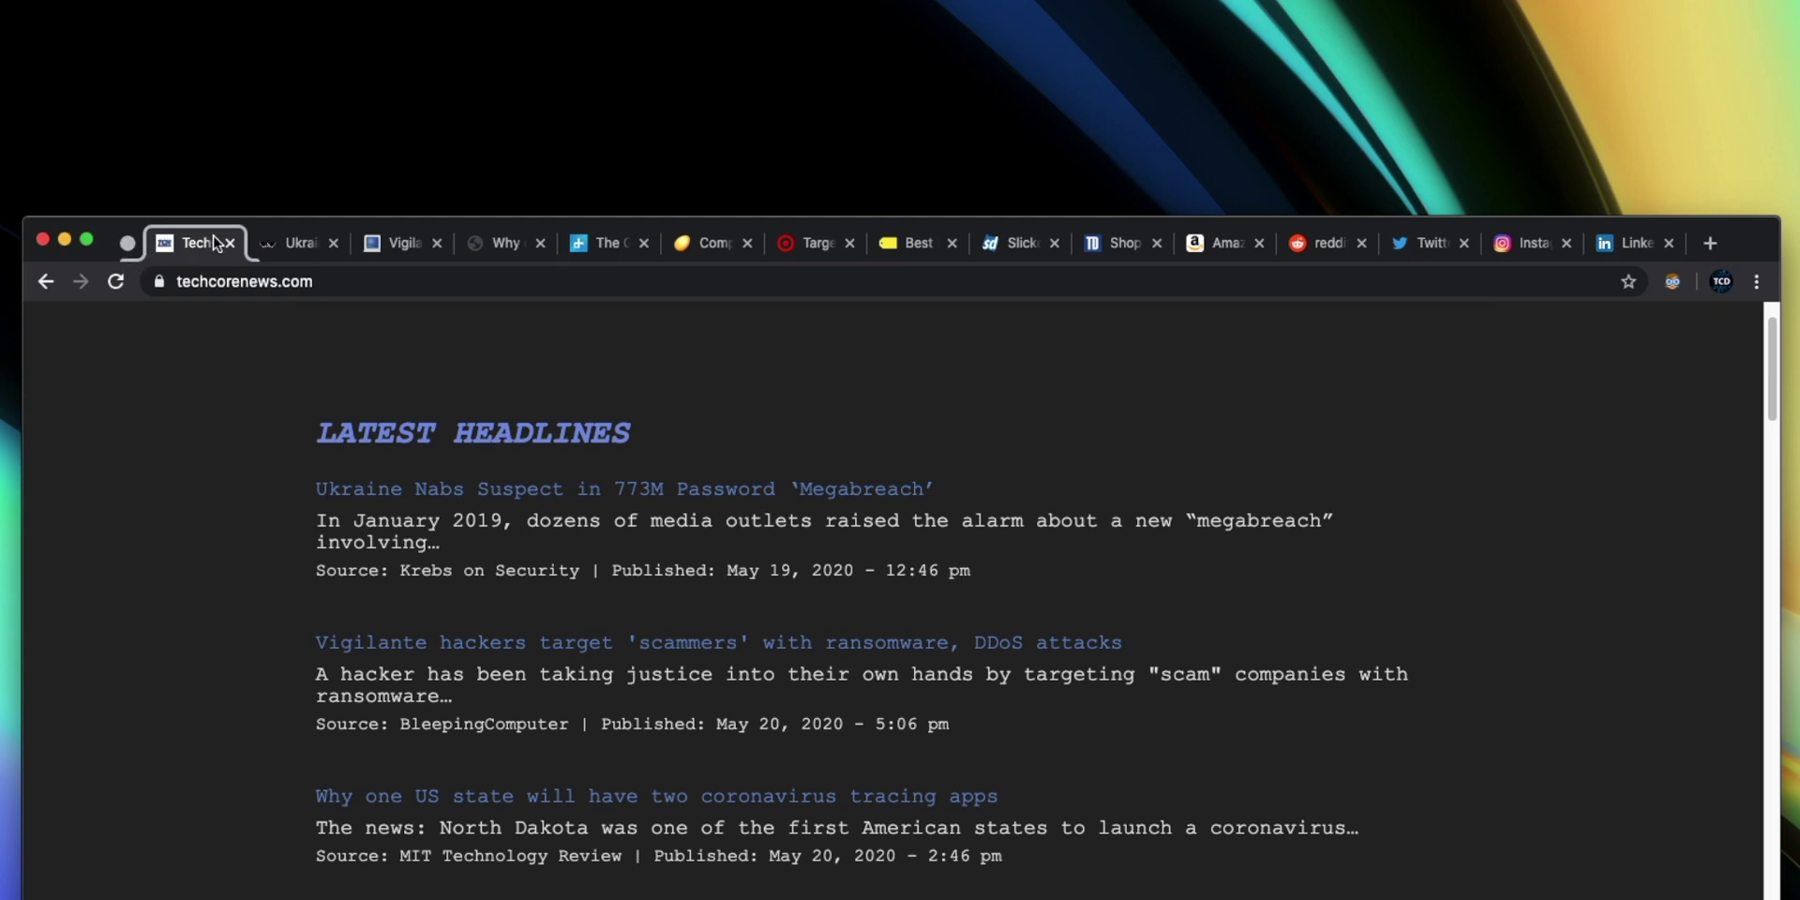
left_click(127, 244)
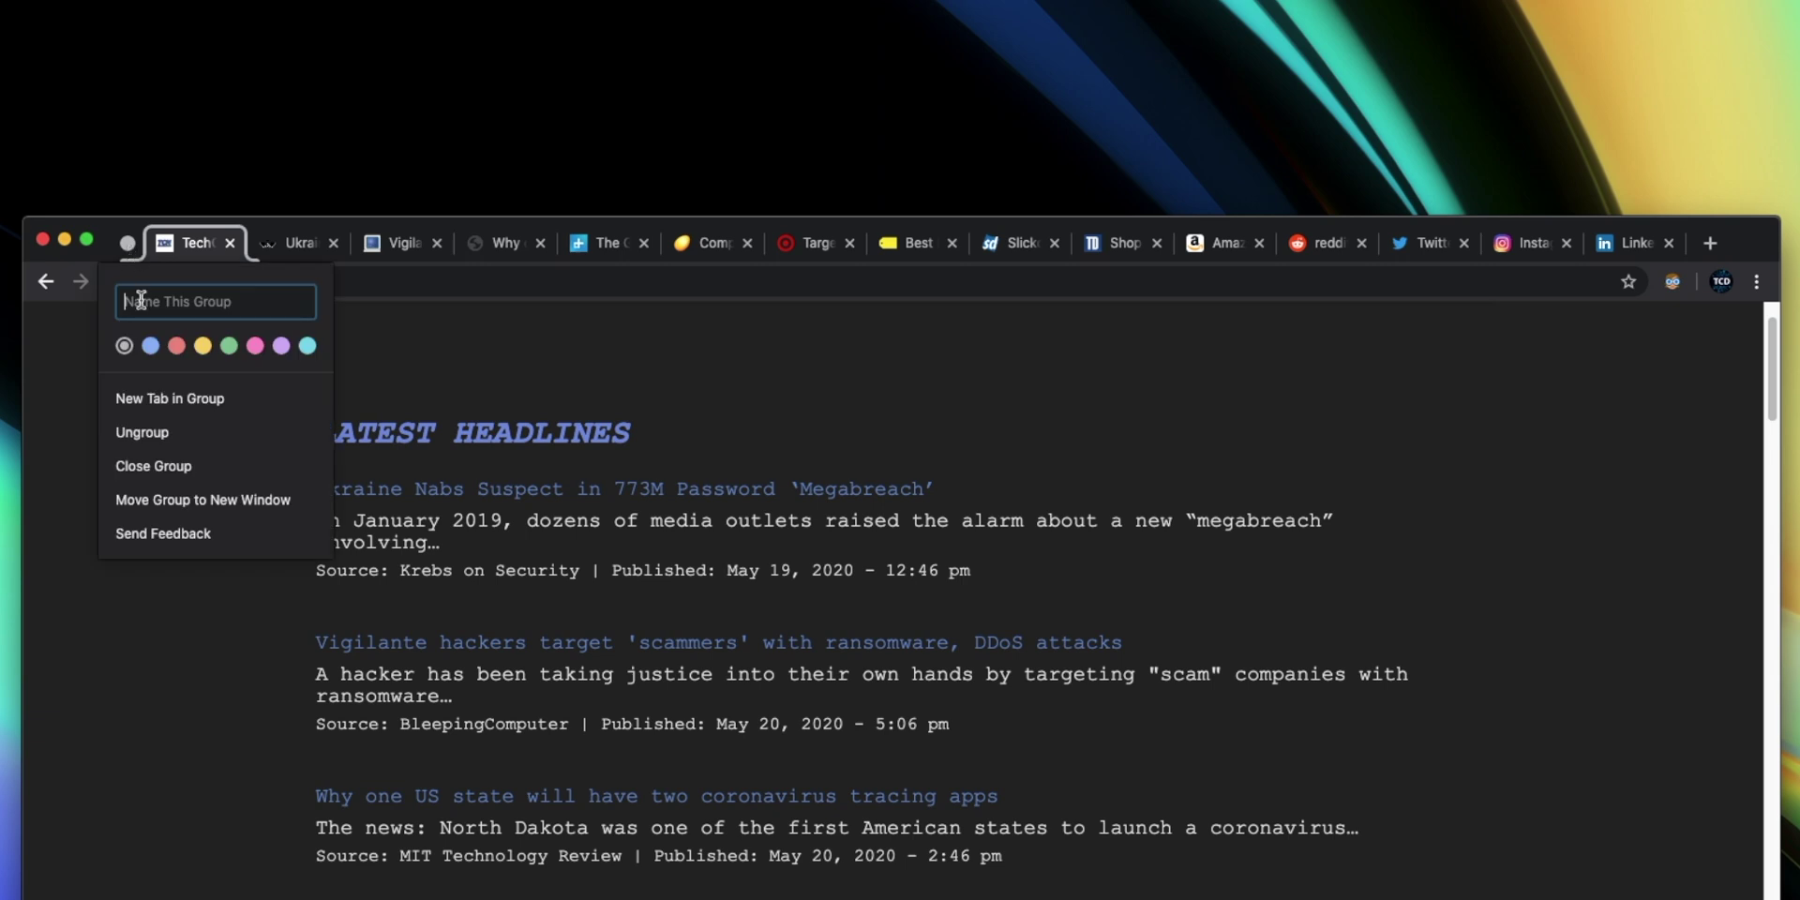
left_click(178, 349)
type("News")
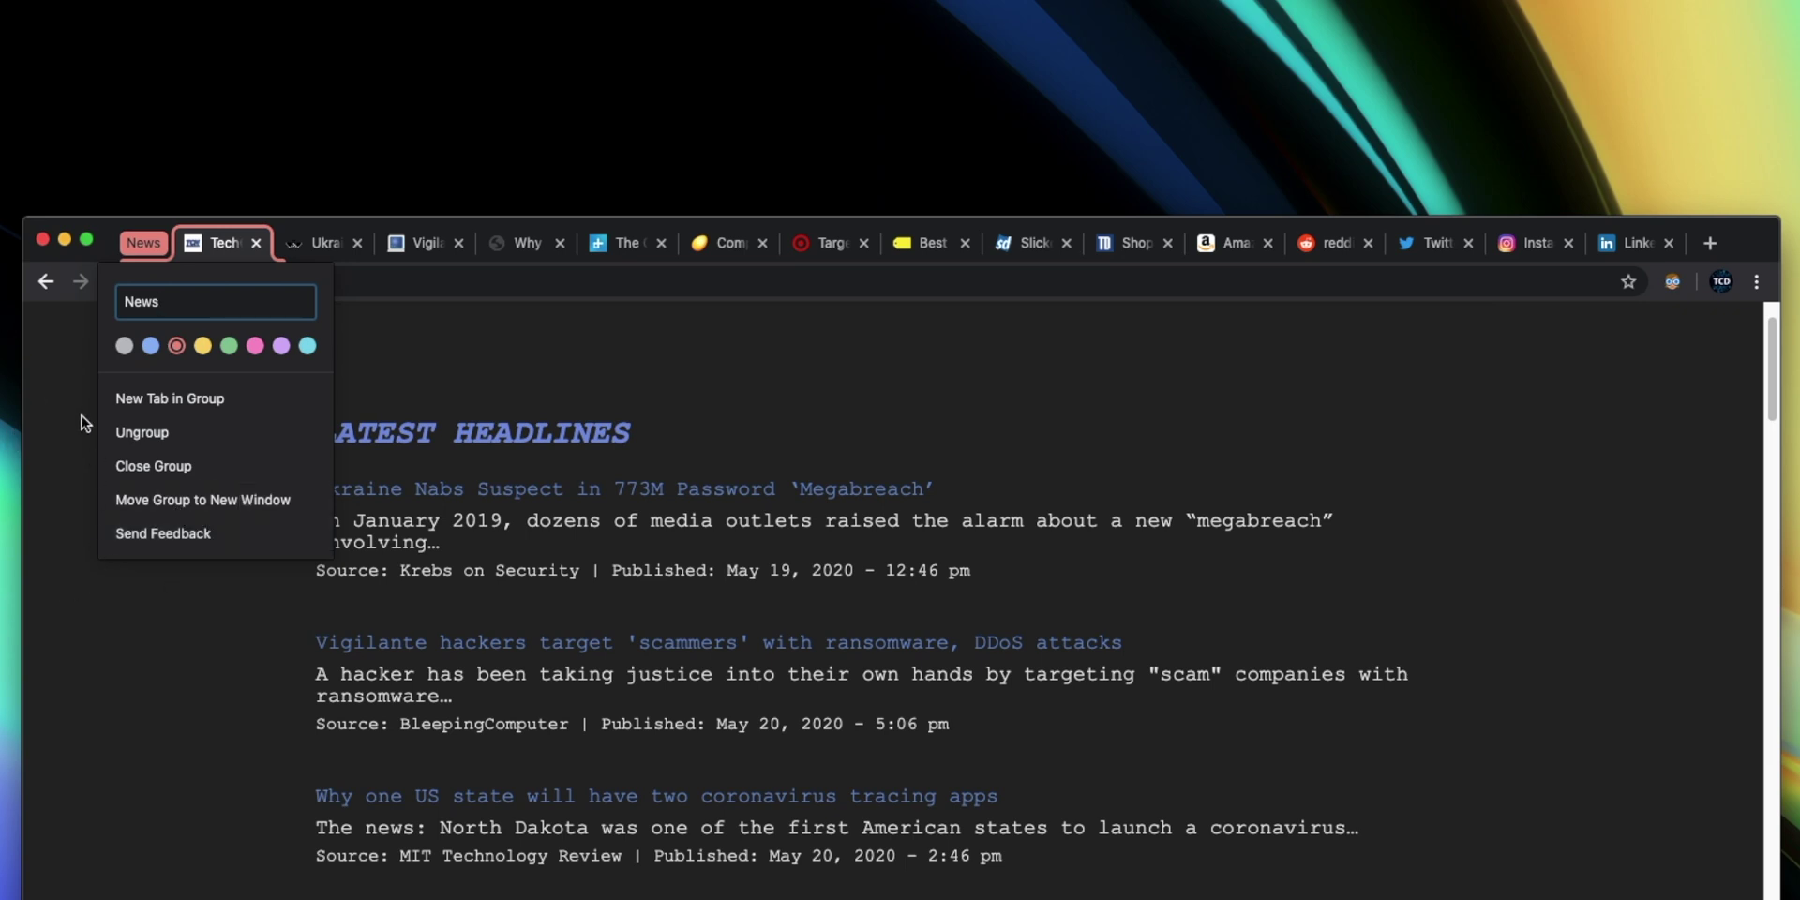
left_click(88, 555)
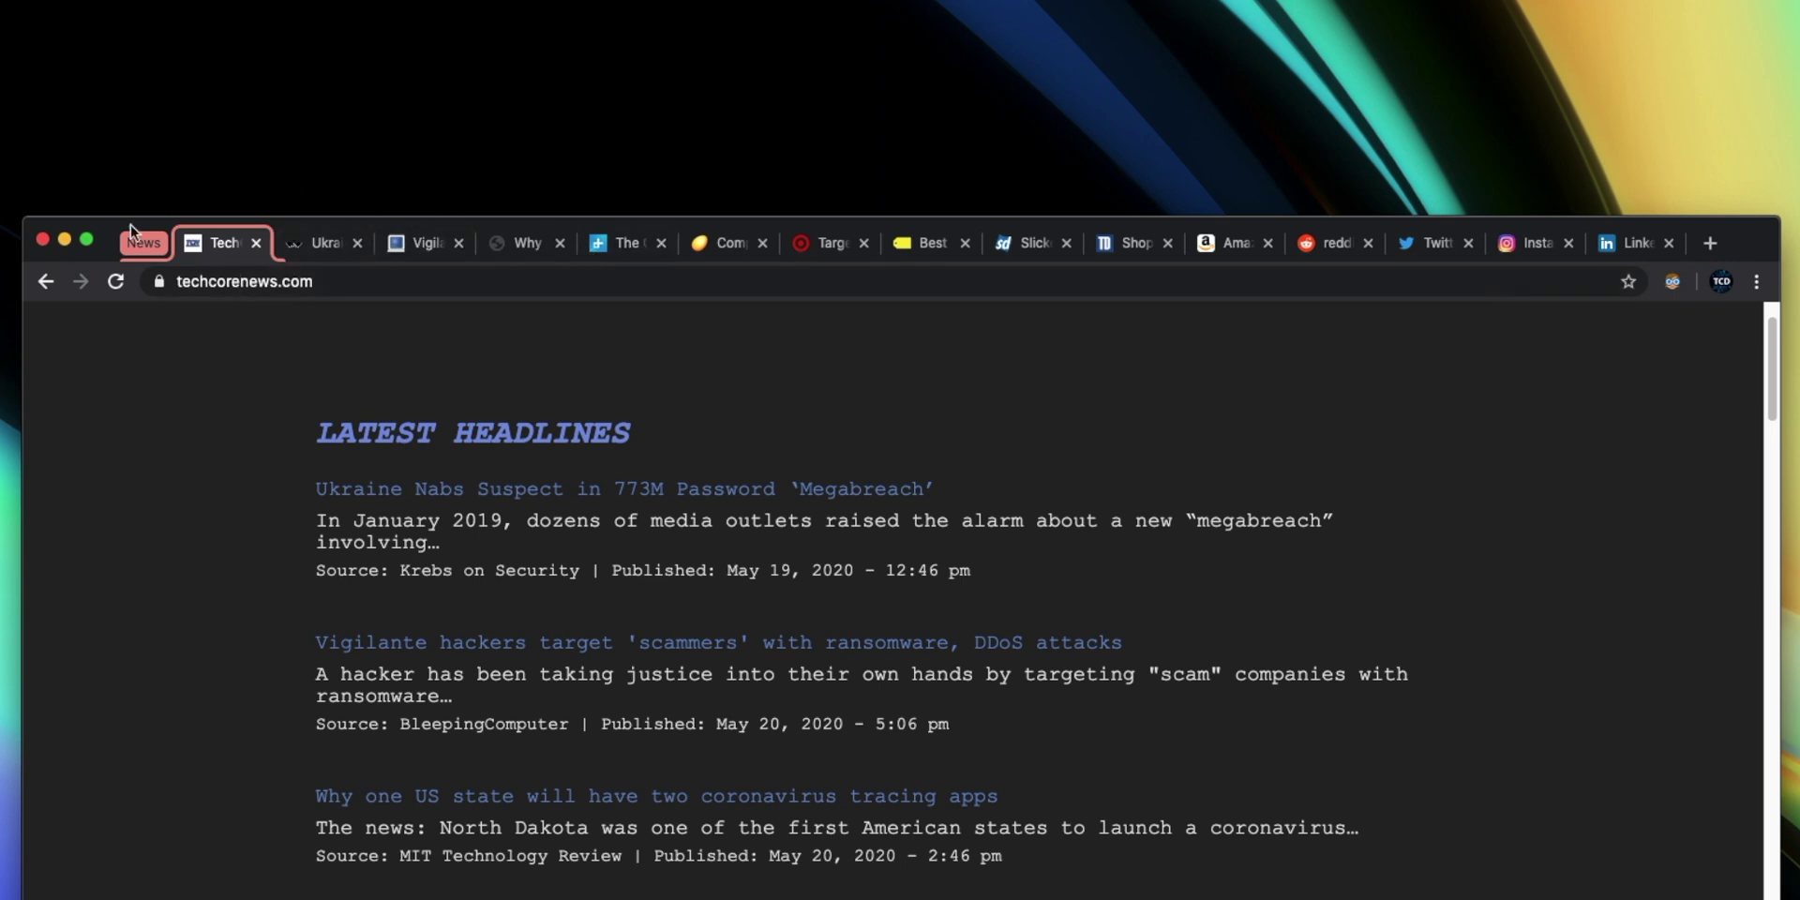
- Move the Krebs on Security, BleepingComputer, state tracing apps and Google Pixel article tabs into the News group, keeping TechCoreNews first
left_click(333, 249)
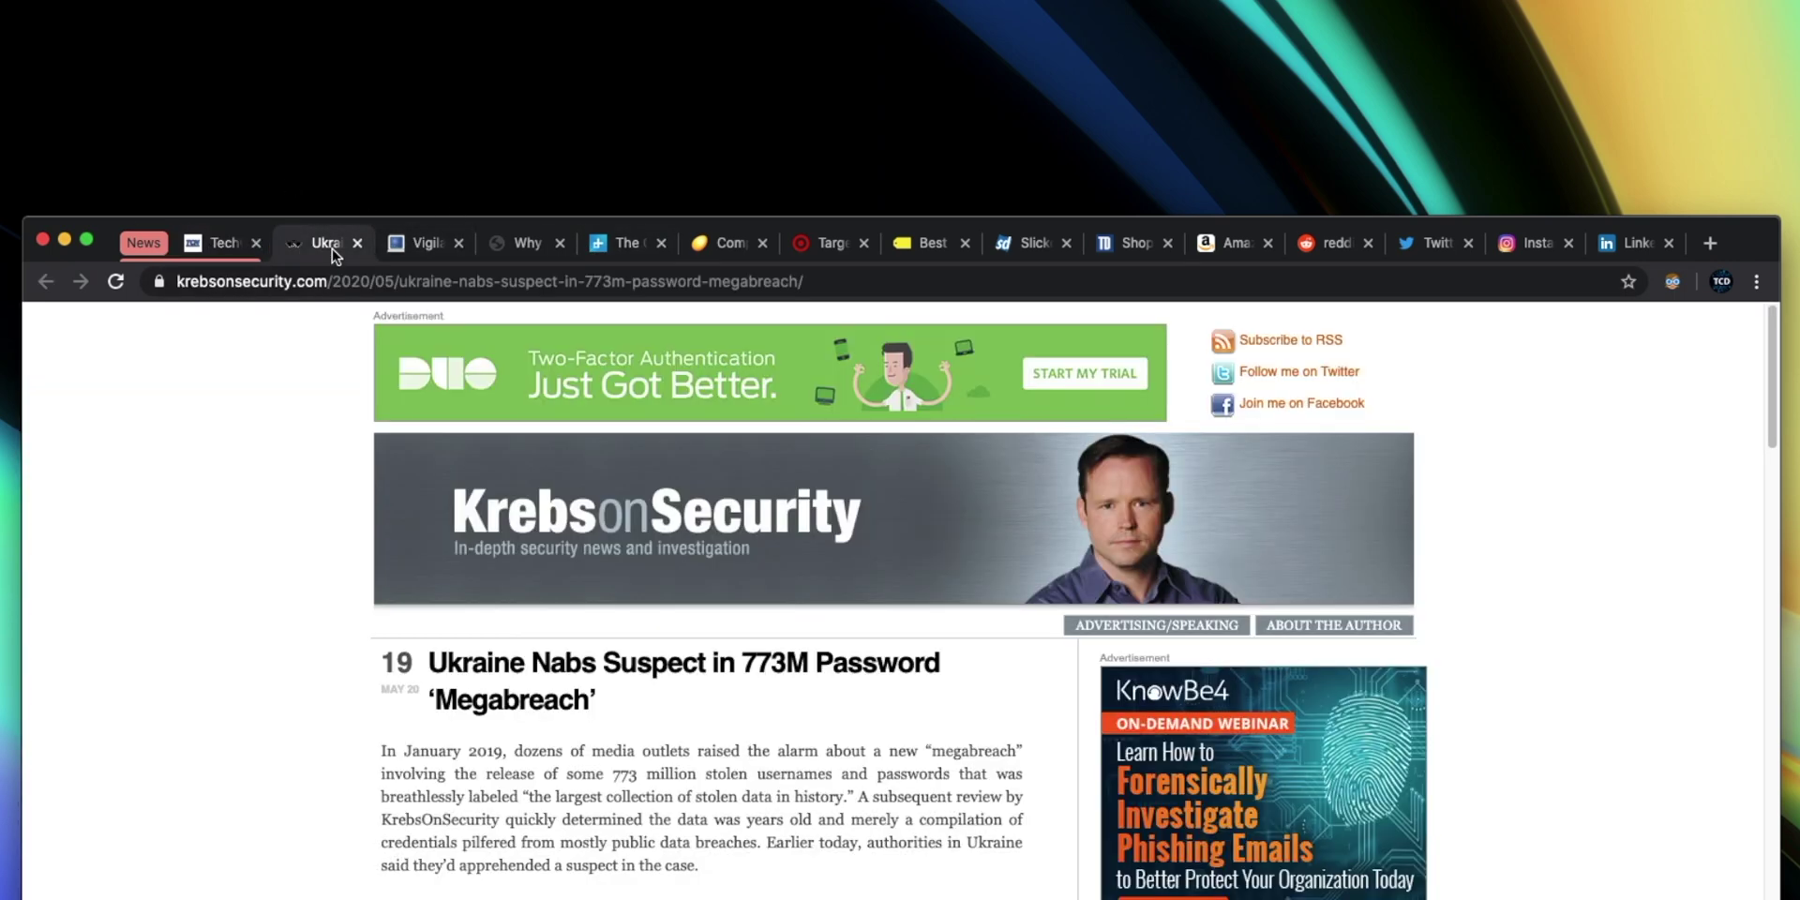
left_click_drag(319, 243, 228, 244)
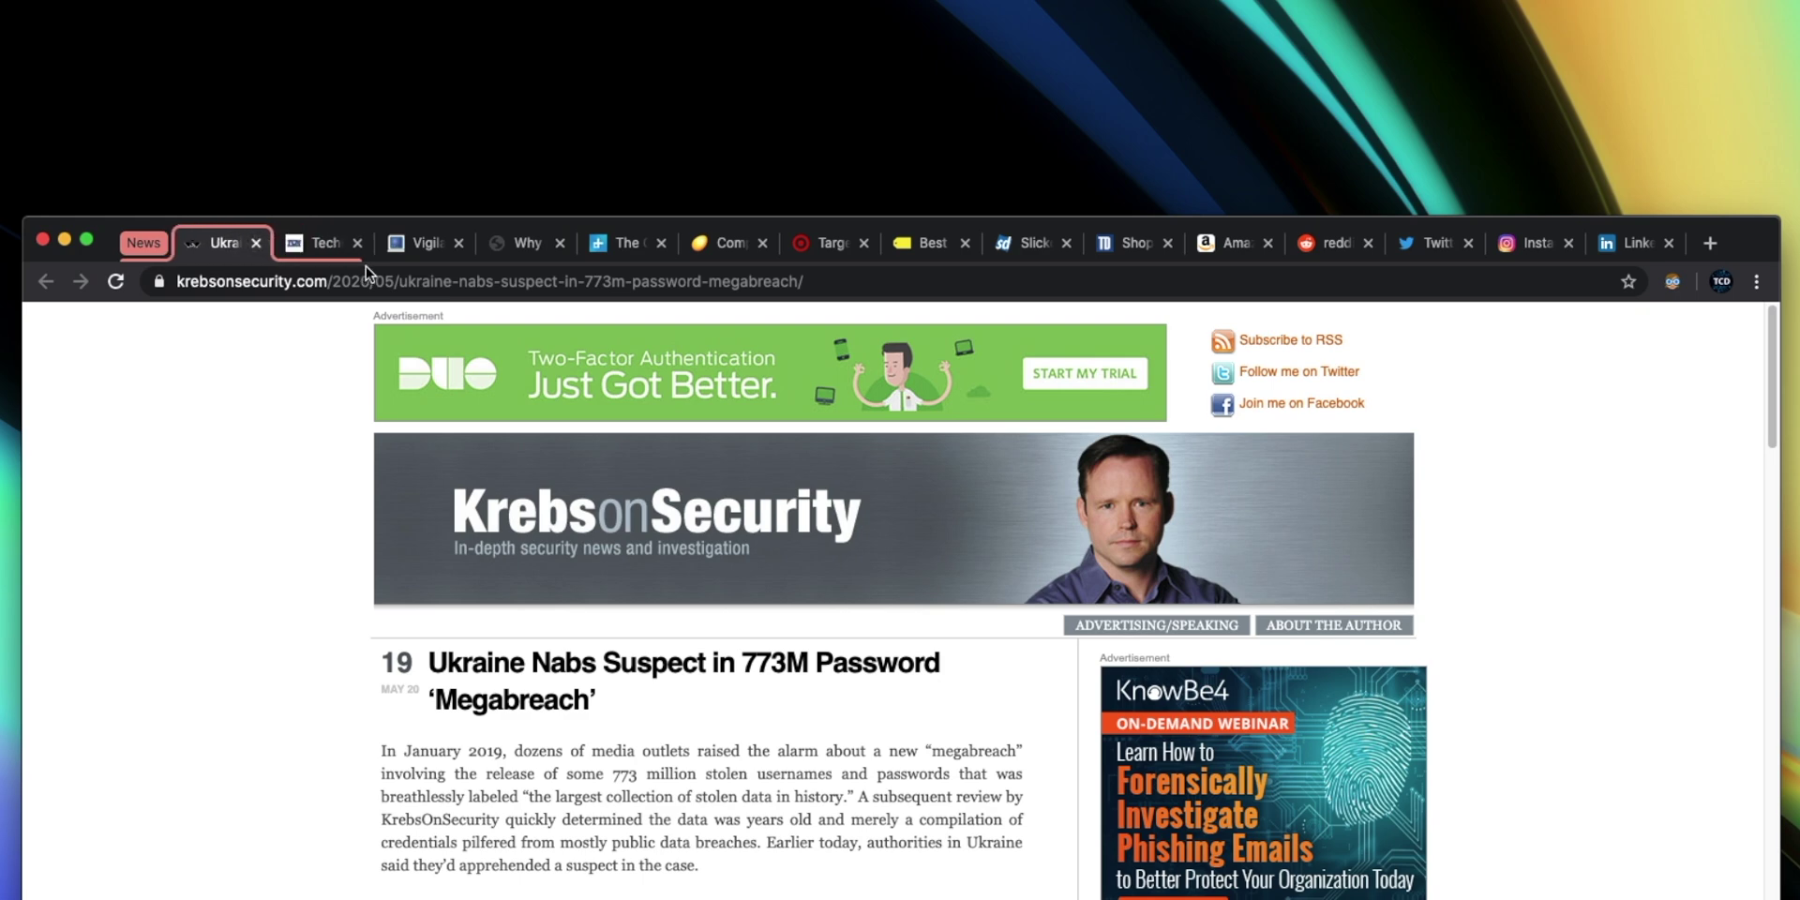
left_click_drag(424, 252, 323, 247)
left_click_drag(542, 254, 436, 251)
left_click_drag(641, 247, 201, 271)
left_click(614, 246)
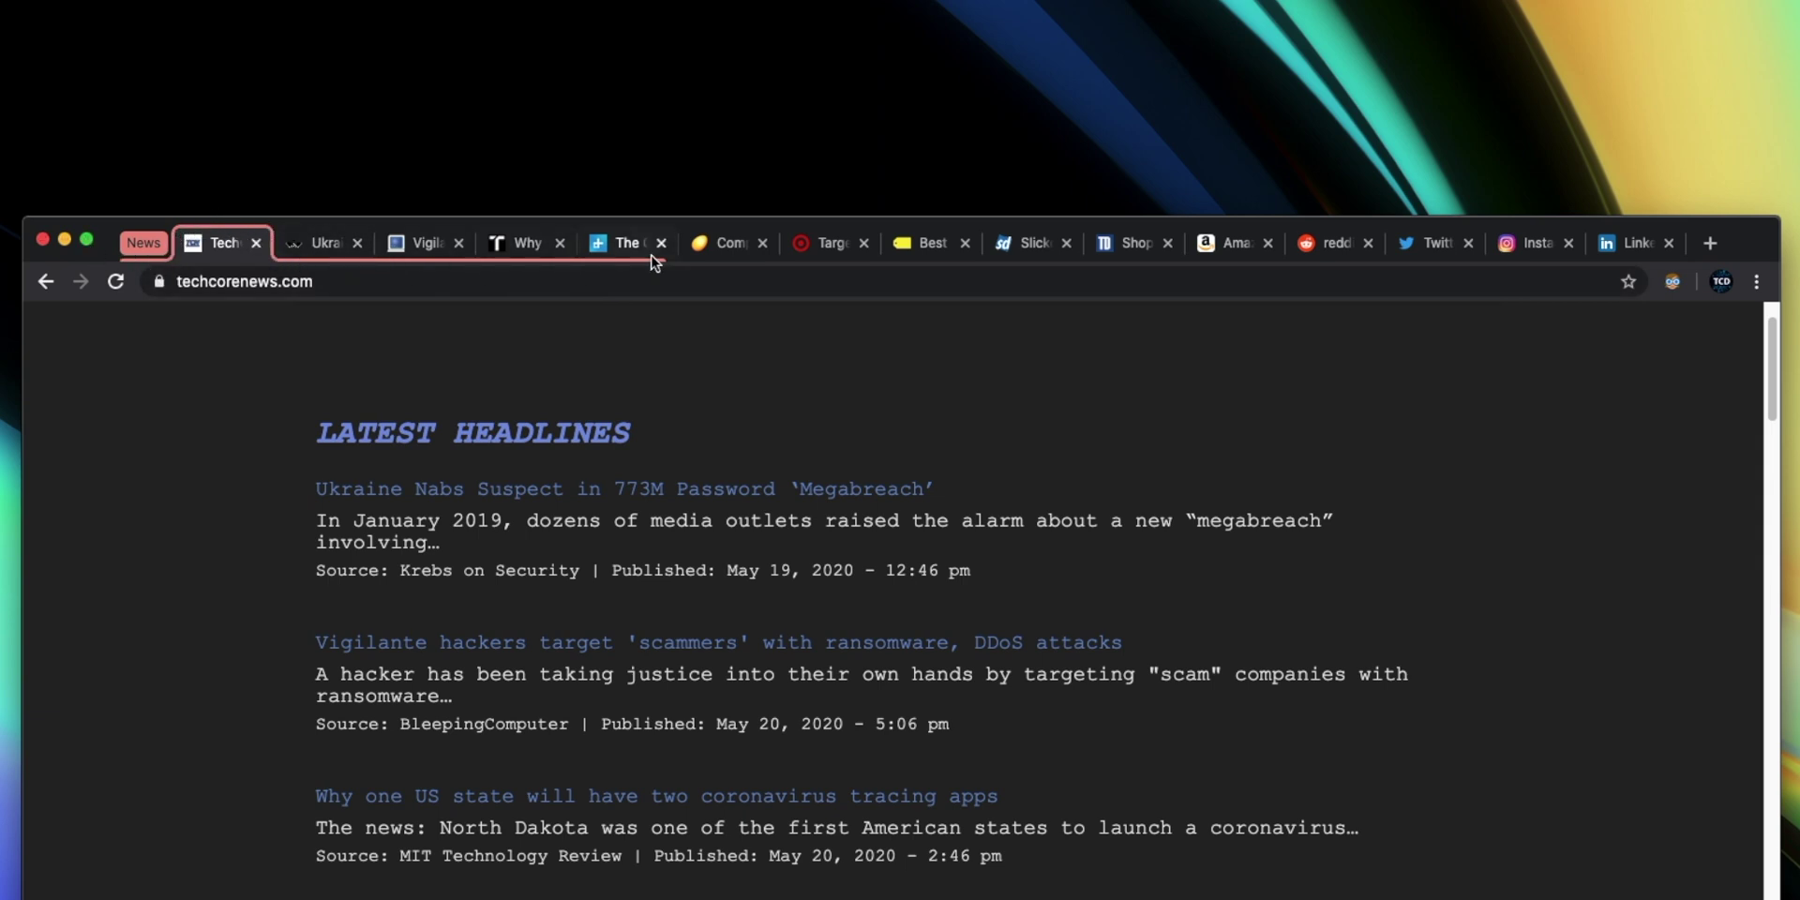
- Add the Newegg tab to a new tab group named Shop and colour the group green
left_click(736, 250)
left_click(828, 250)
left_click(930, 246)
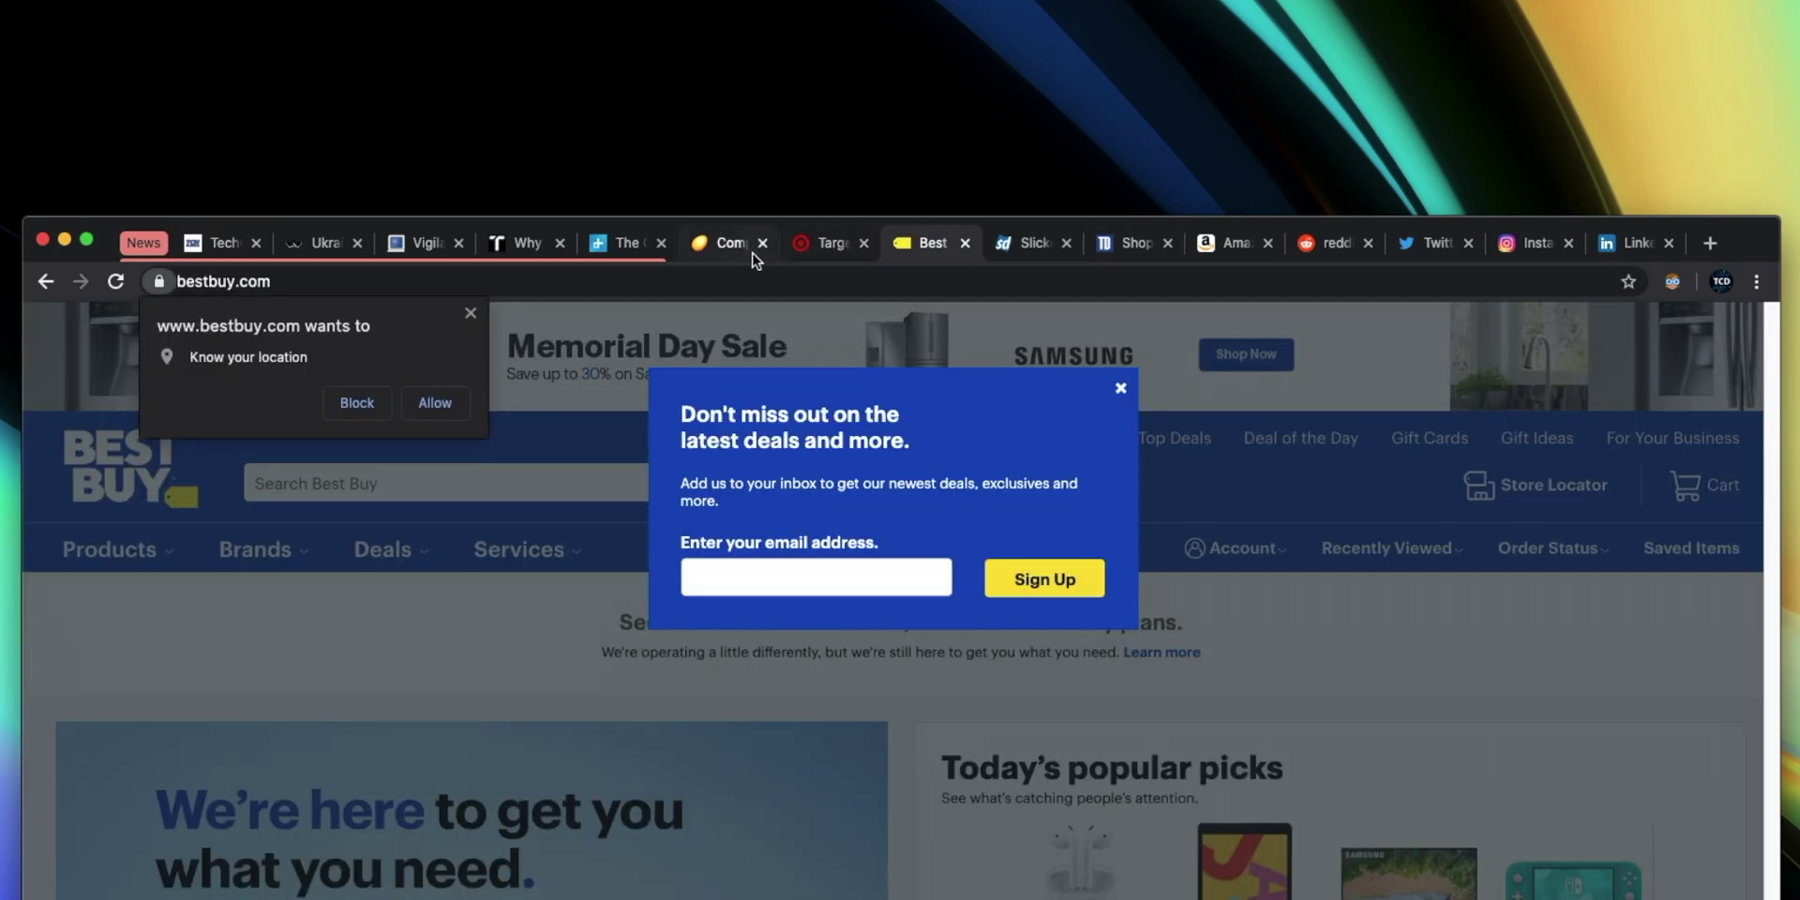
left_click(724, 246)
right_click(729, 249)
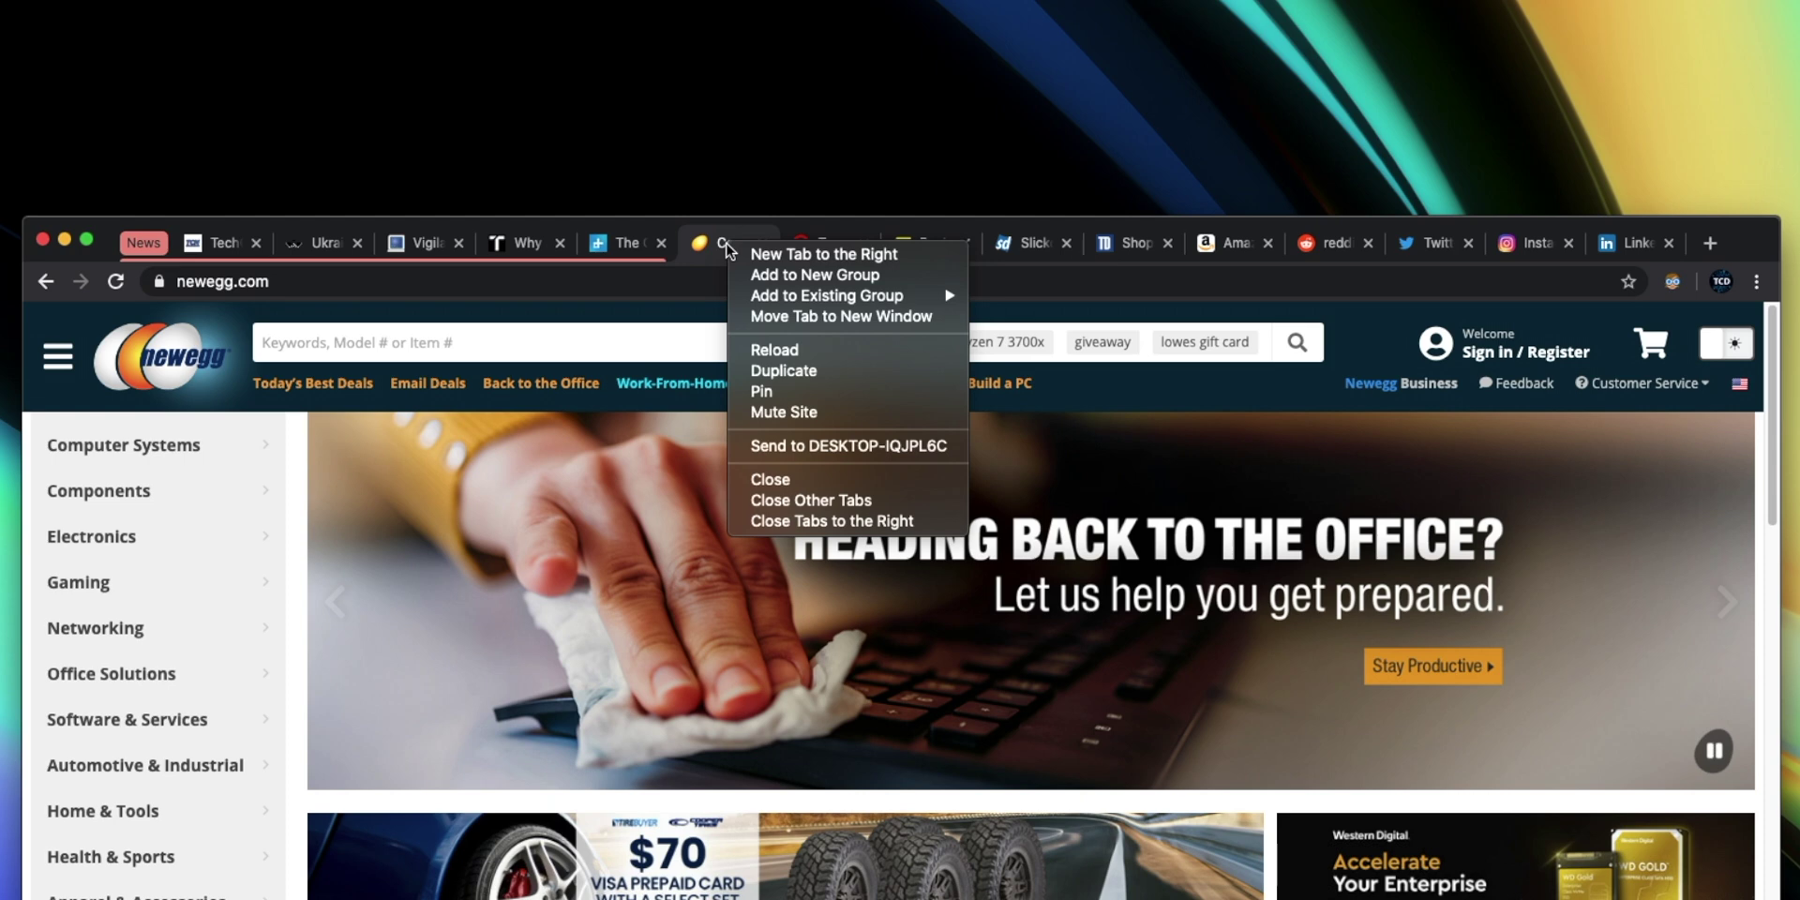
left_click(765, 276)
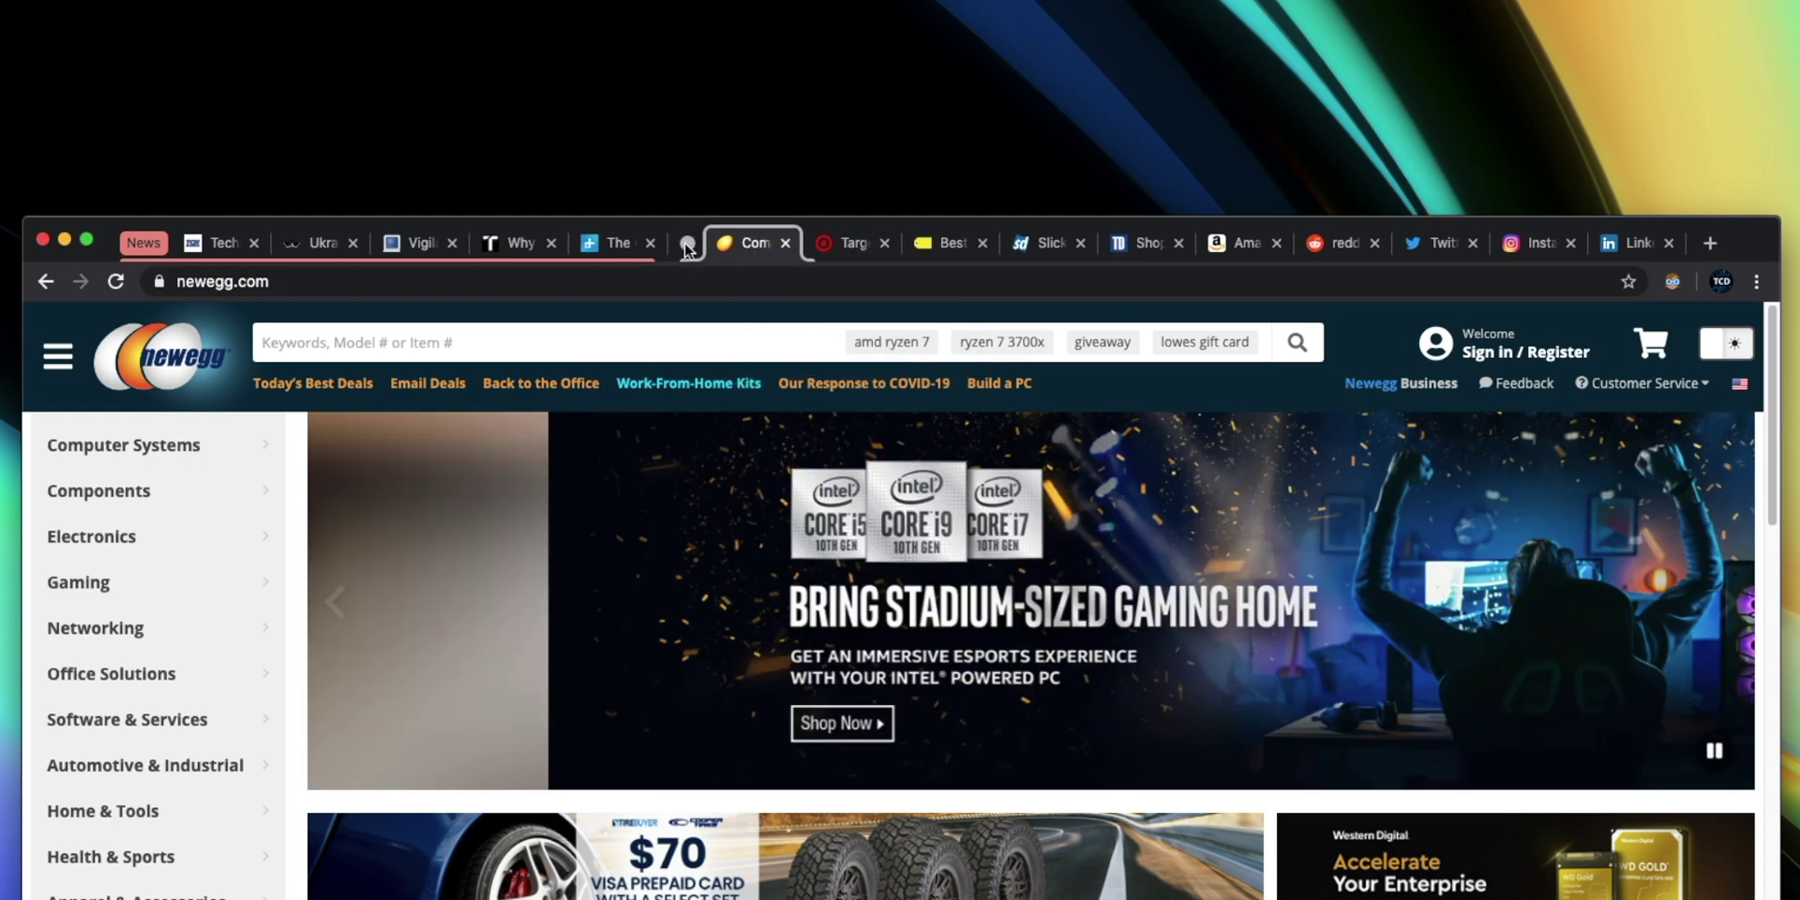
left_click(687, 246)
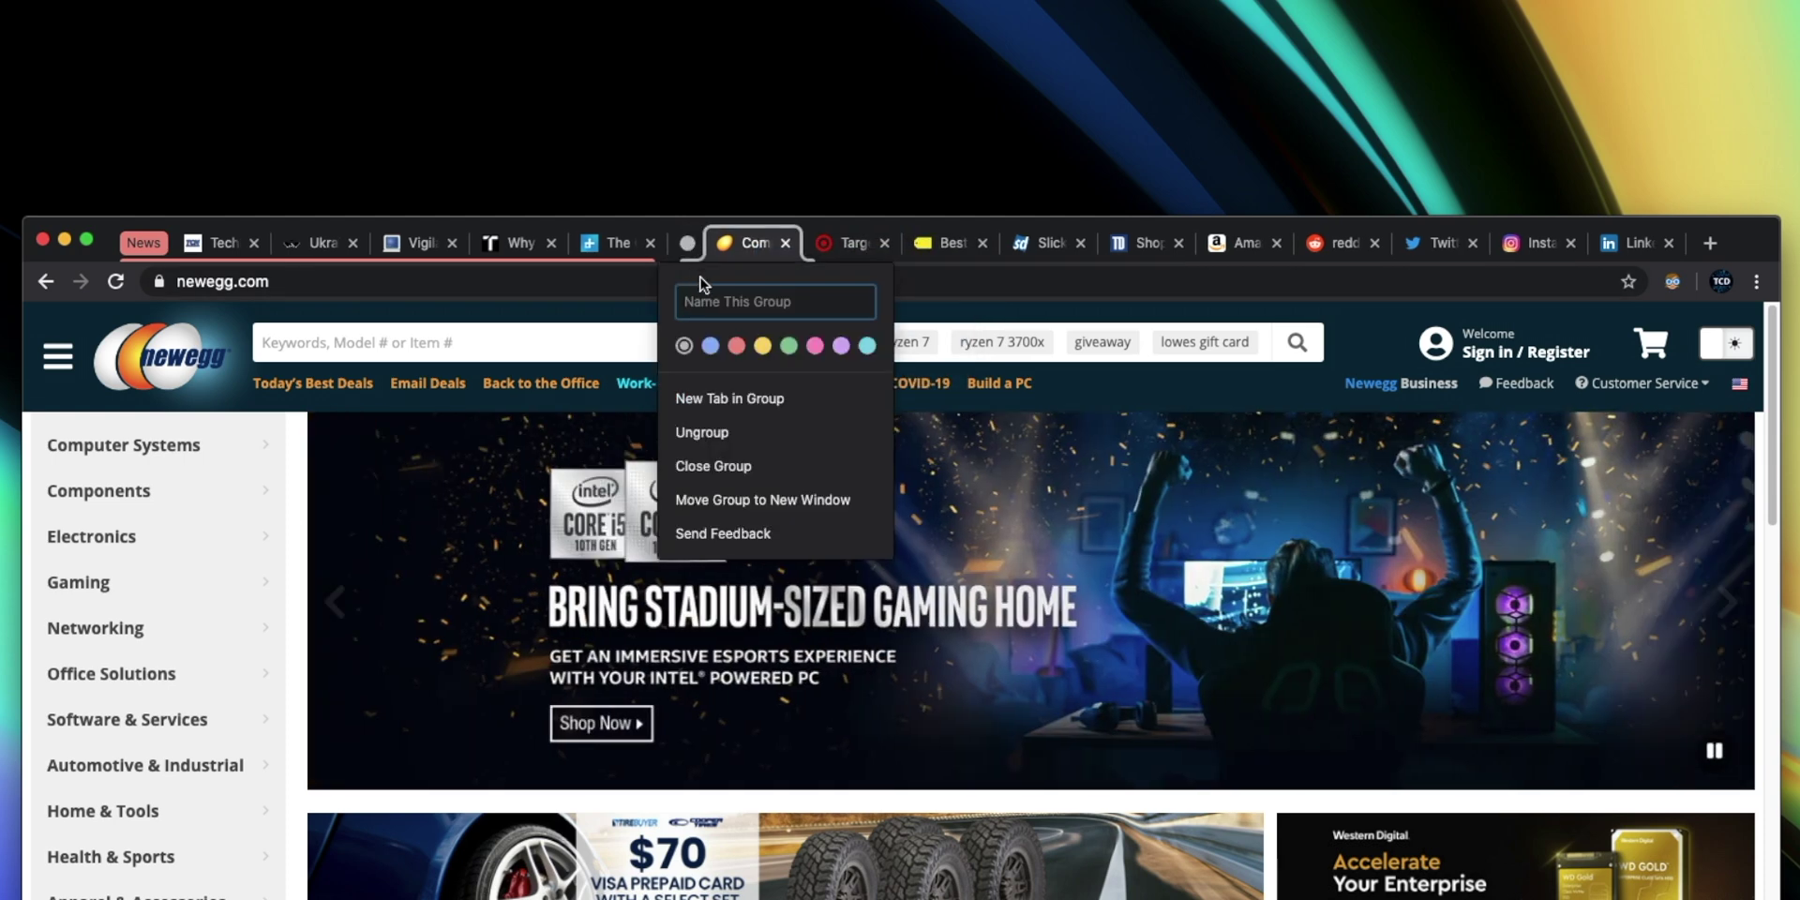
type("Shop")
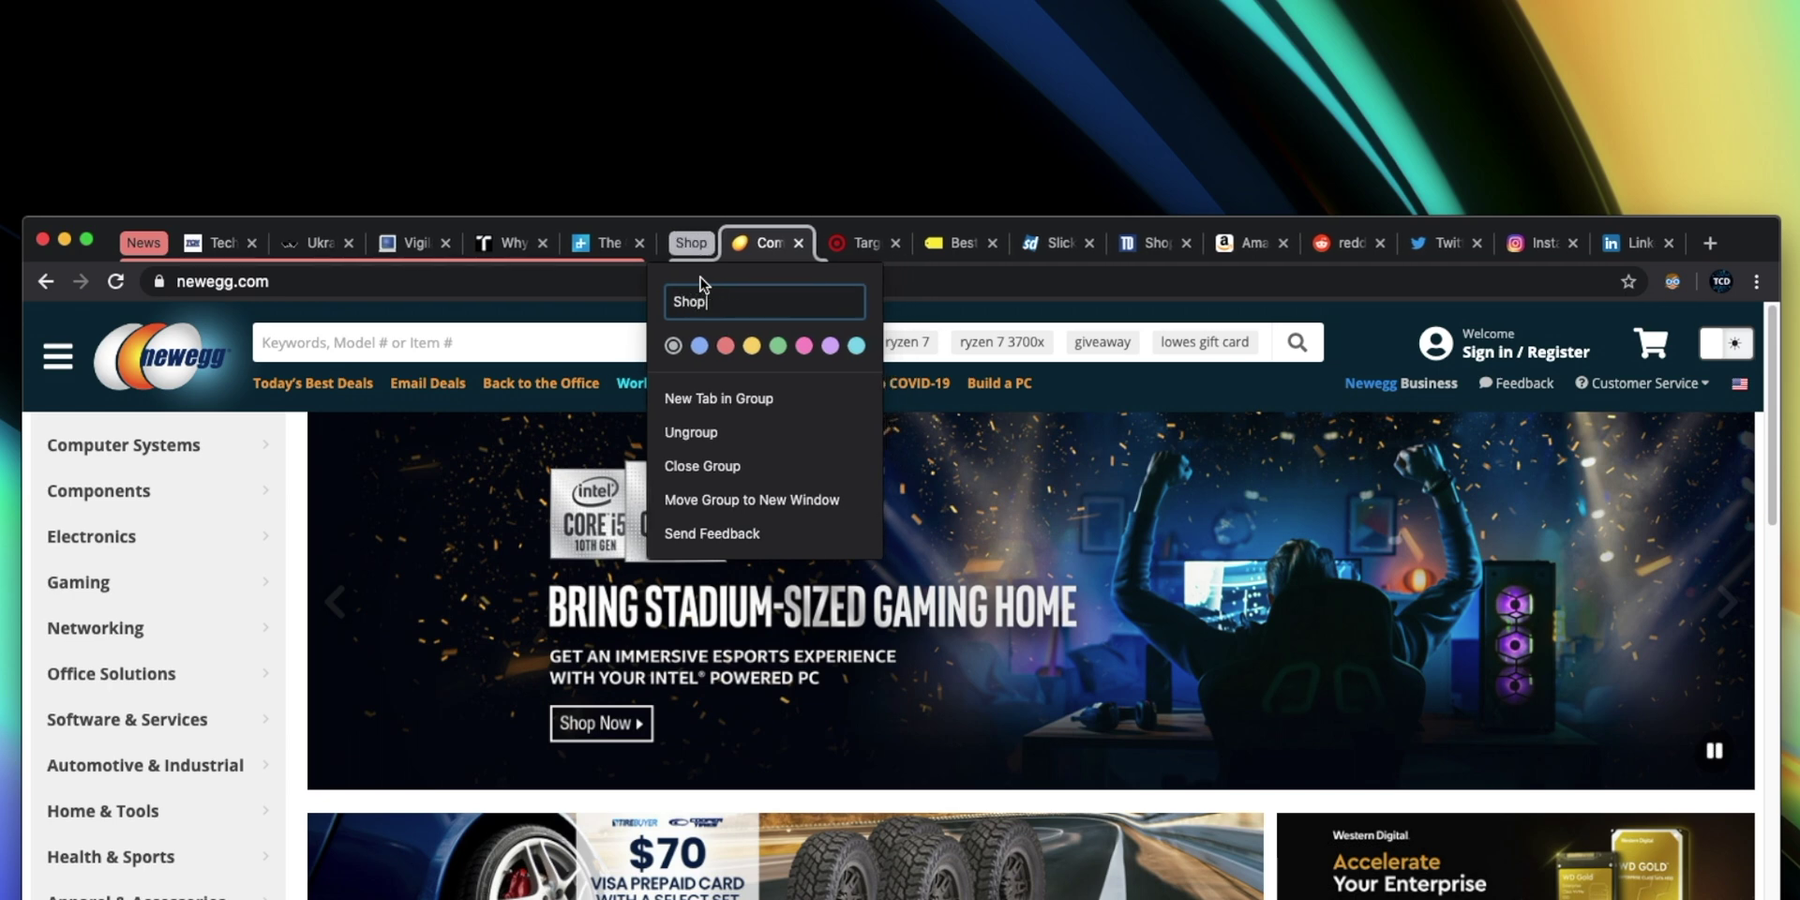
left_click(778, 345)
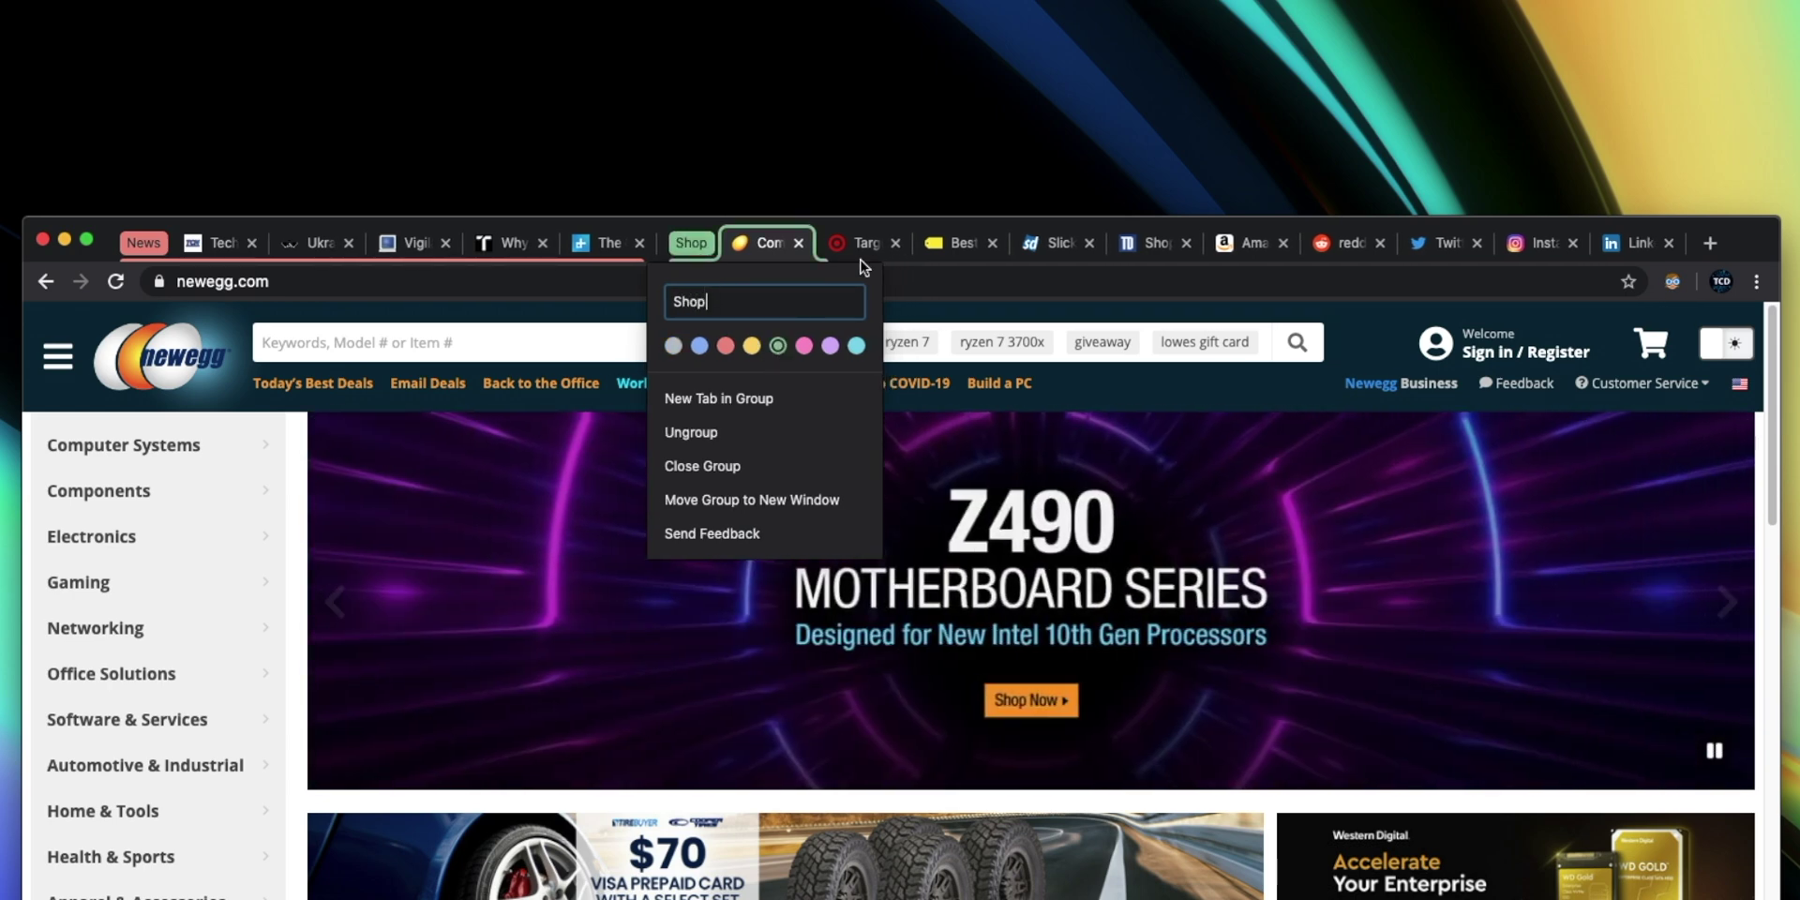
- Move the Target, Best Buy, Slickdeals, TigerDirect and Amazon tabs into the Shop group alongside the Newegg tab
left_click(836, 248)
left_click_drag(836, 248, 788, 246)
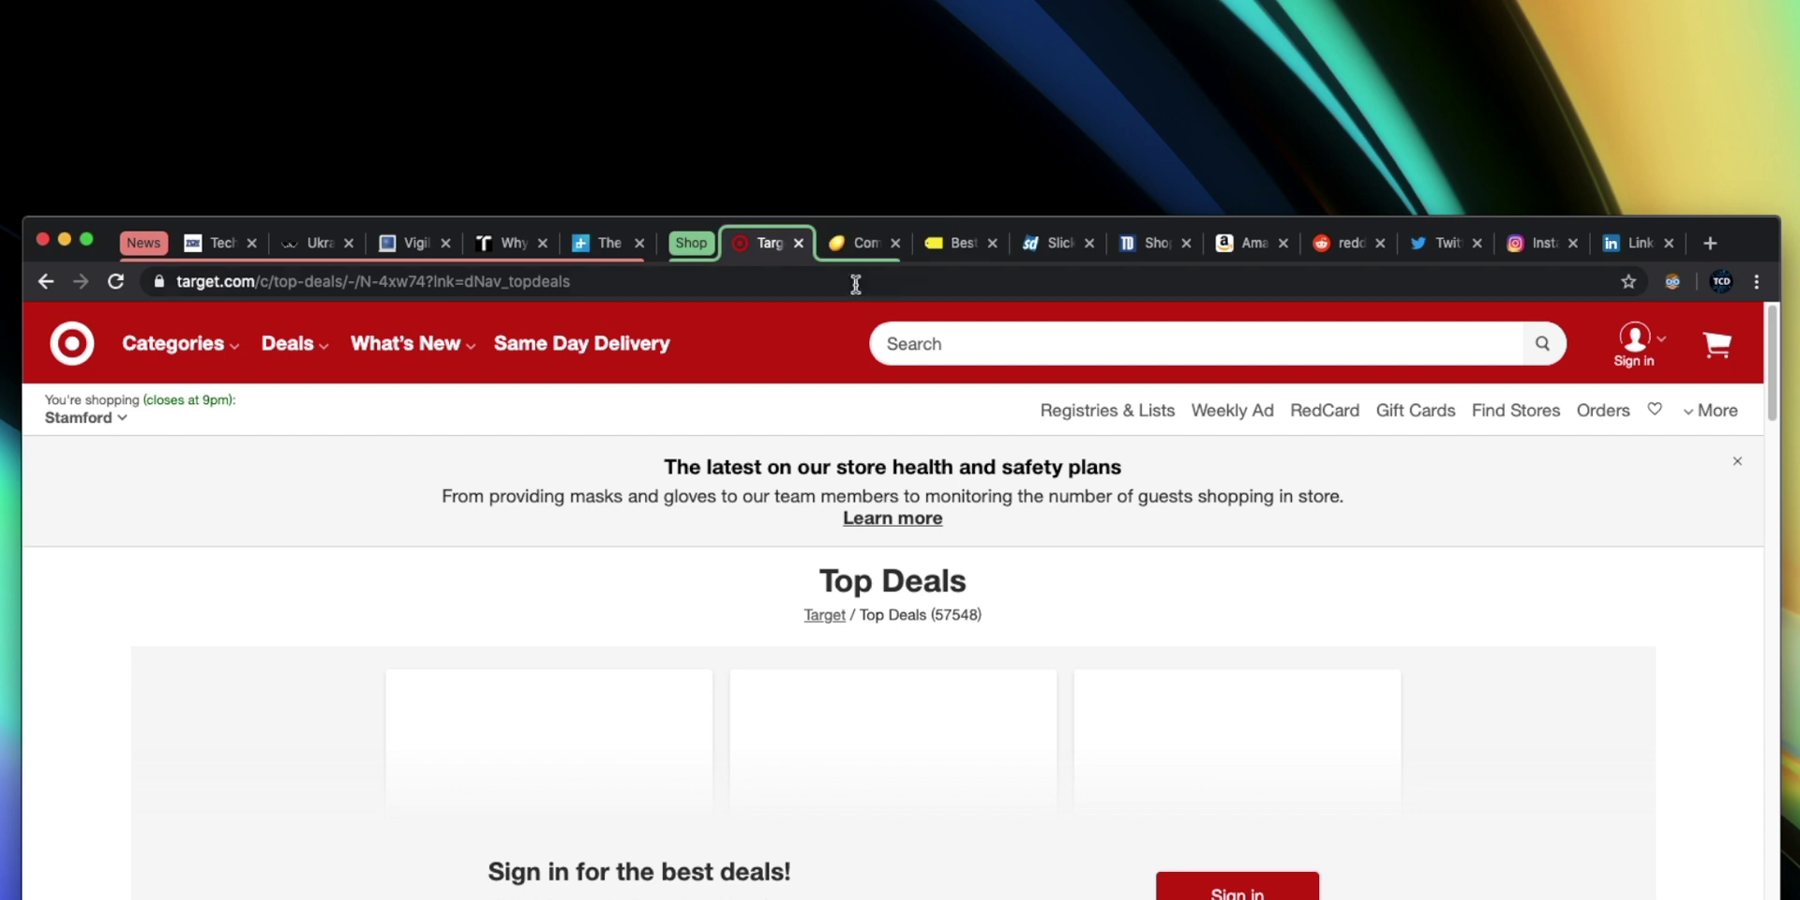
left_click_drag(956, 240, 857, 244)
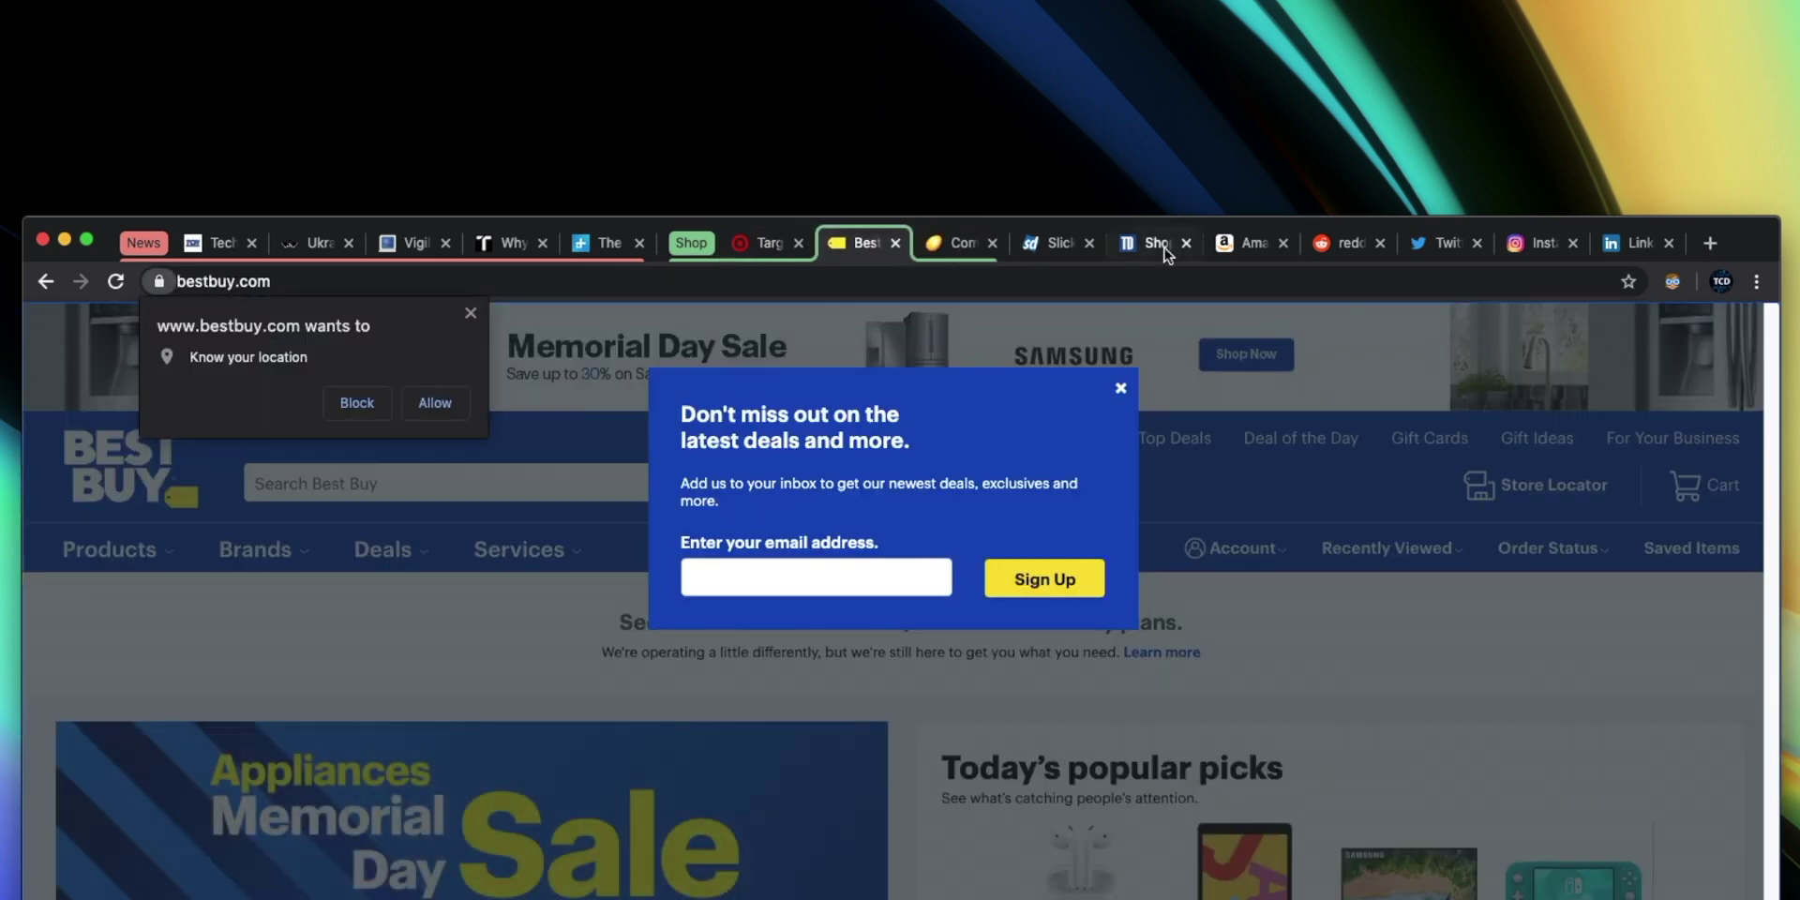
left_click_drag(1059, 243, 867, 265)
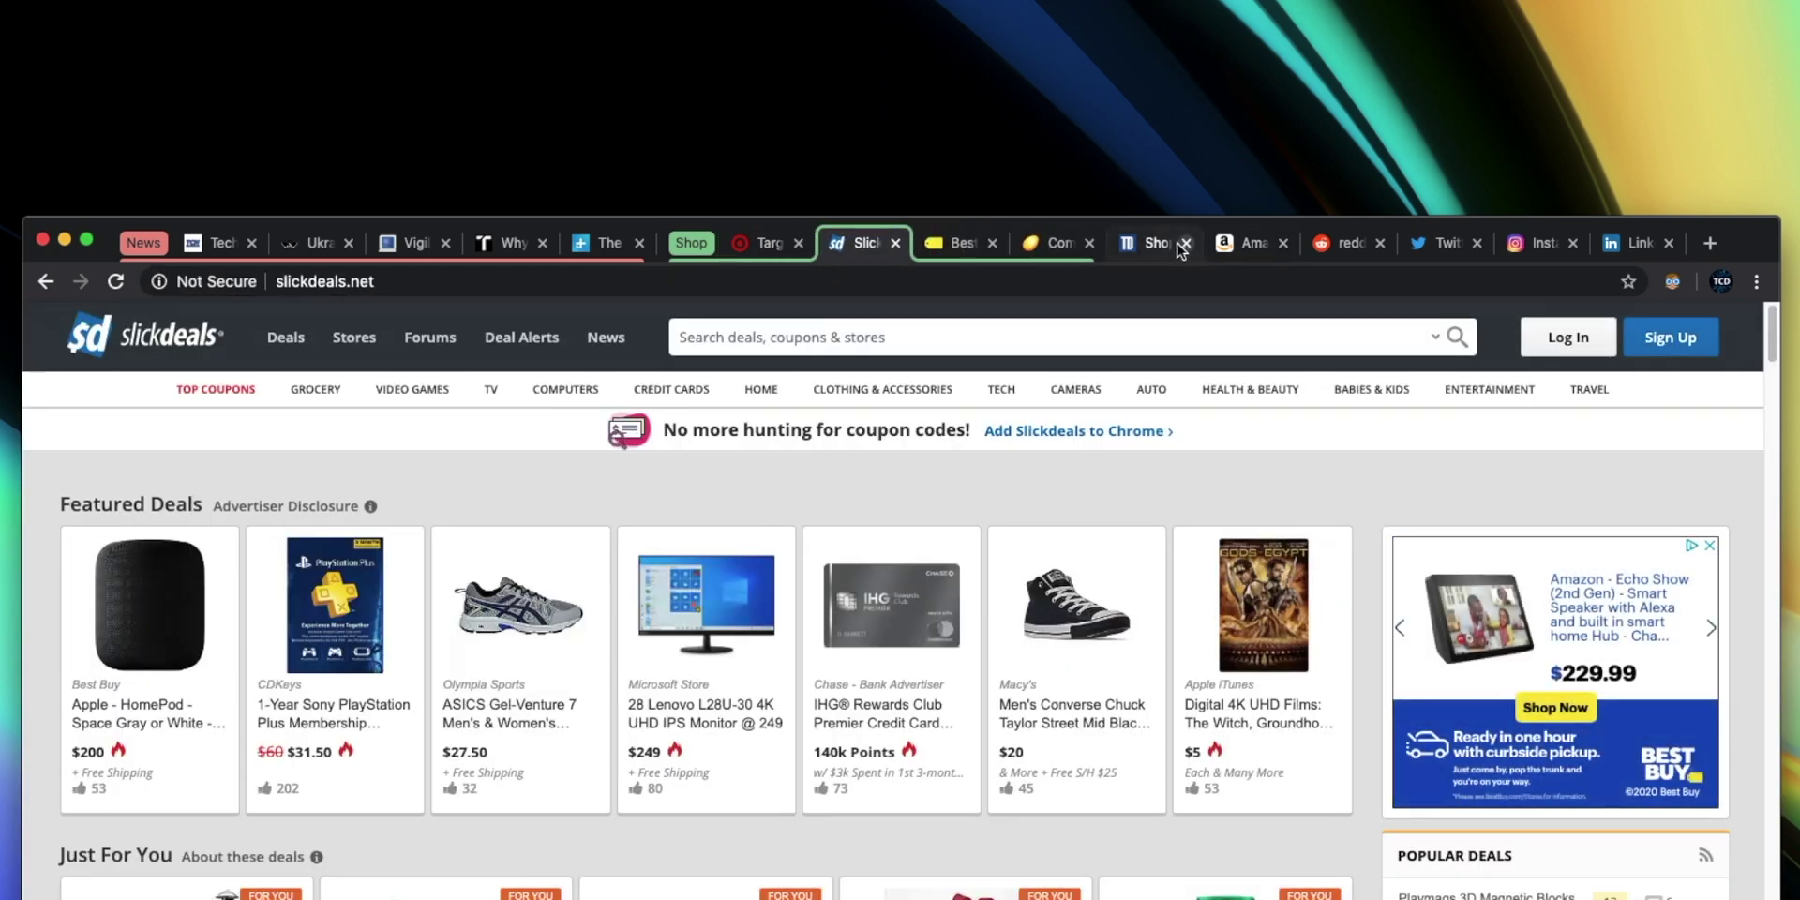
left_click_drag(1162, 247, 928, 260)
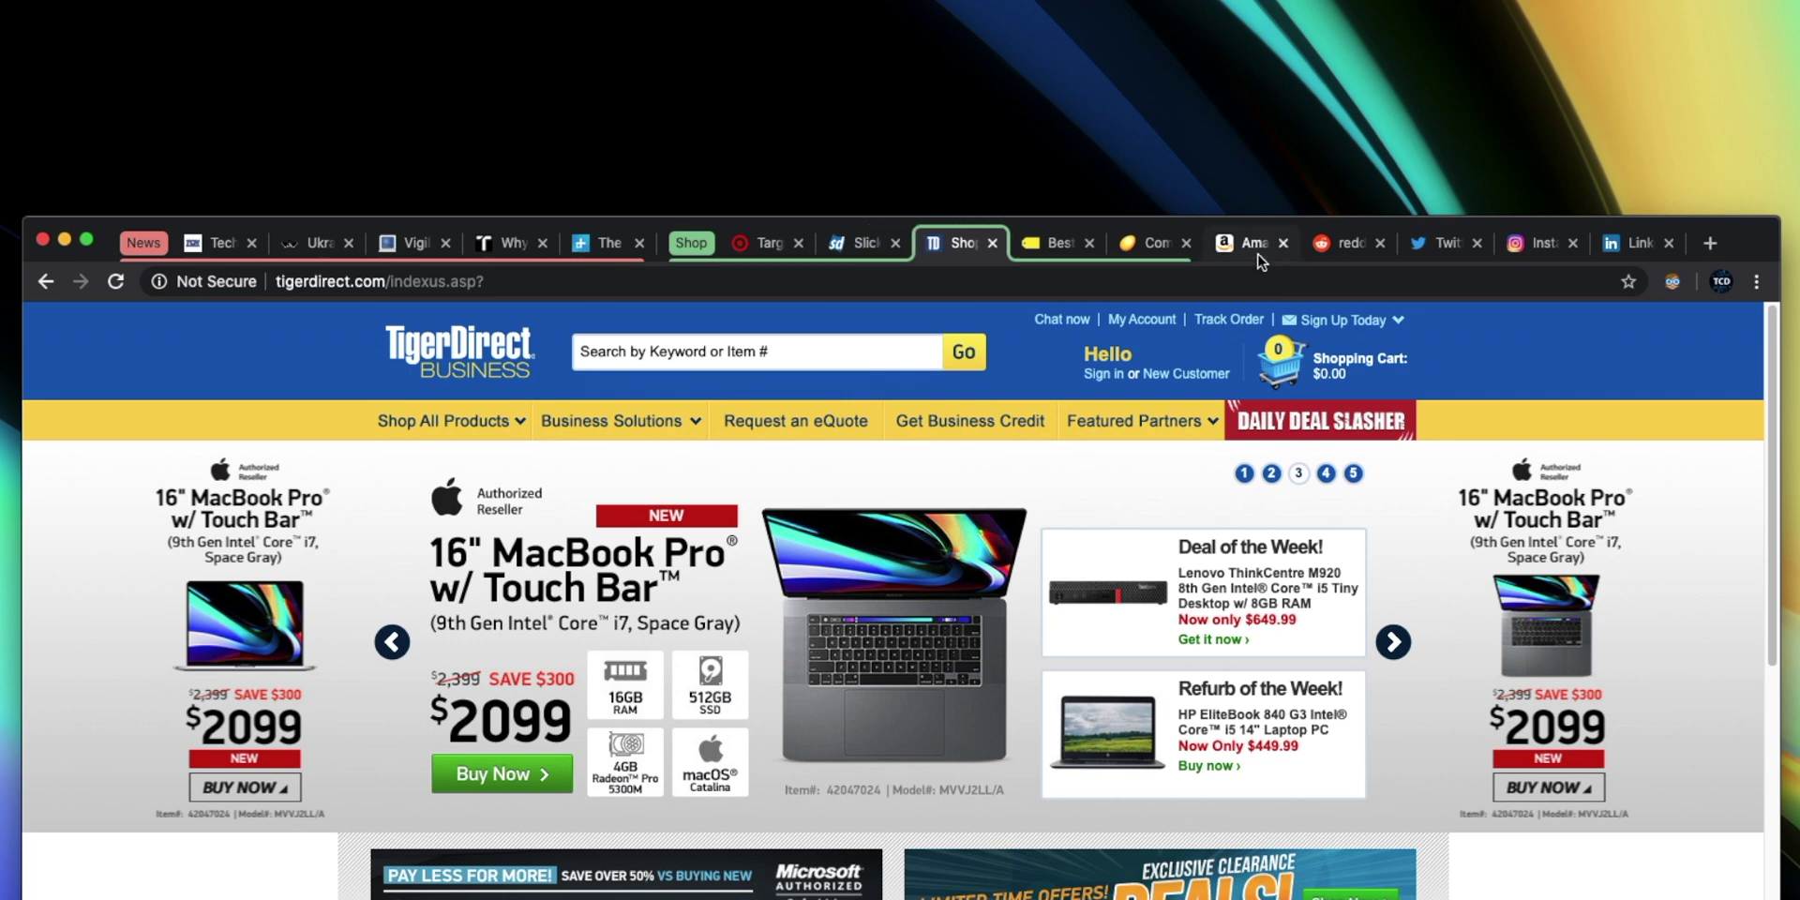
left_click_drag(1252, 249, 1054, 247)
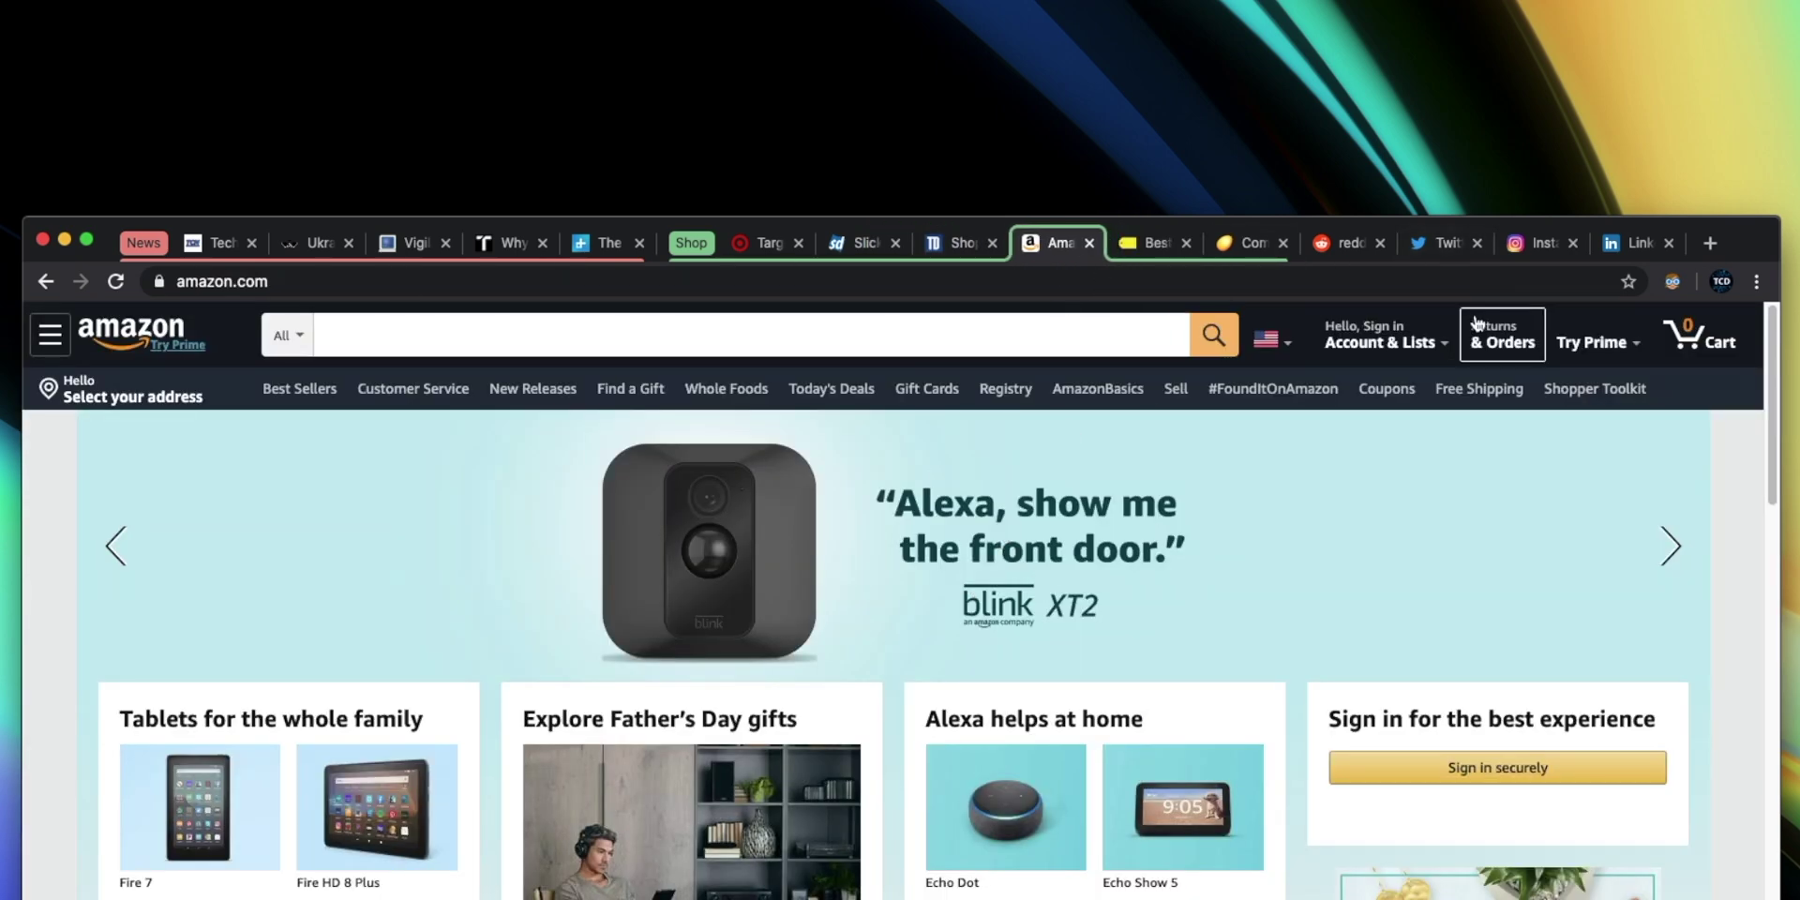
- Add the Reddit tab to a new tab group named Social and colour the group pink
left_click(1356, 249)
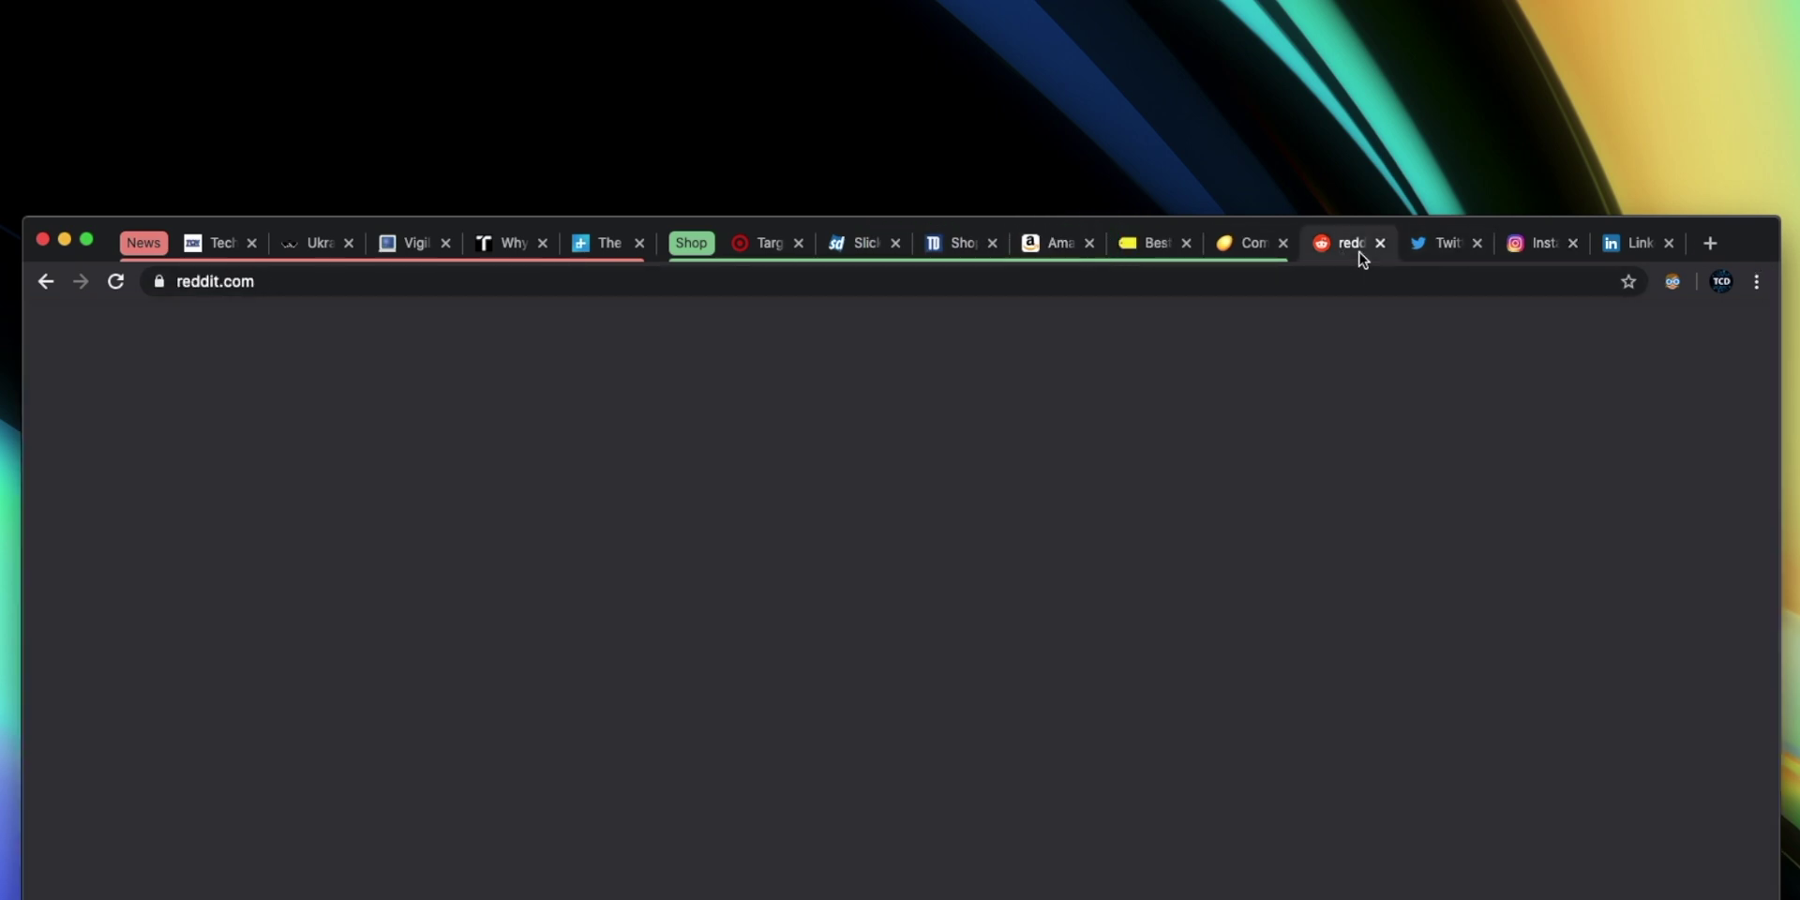
left_click(1453, 250)
left_click(1541, 245)
left_click(1638, 244)
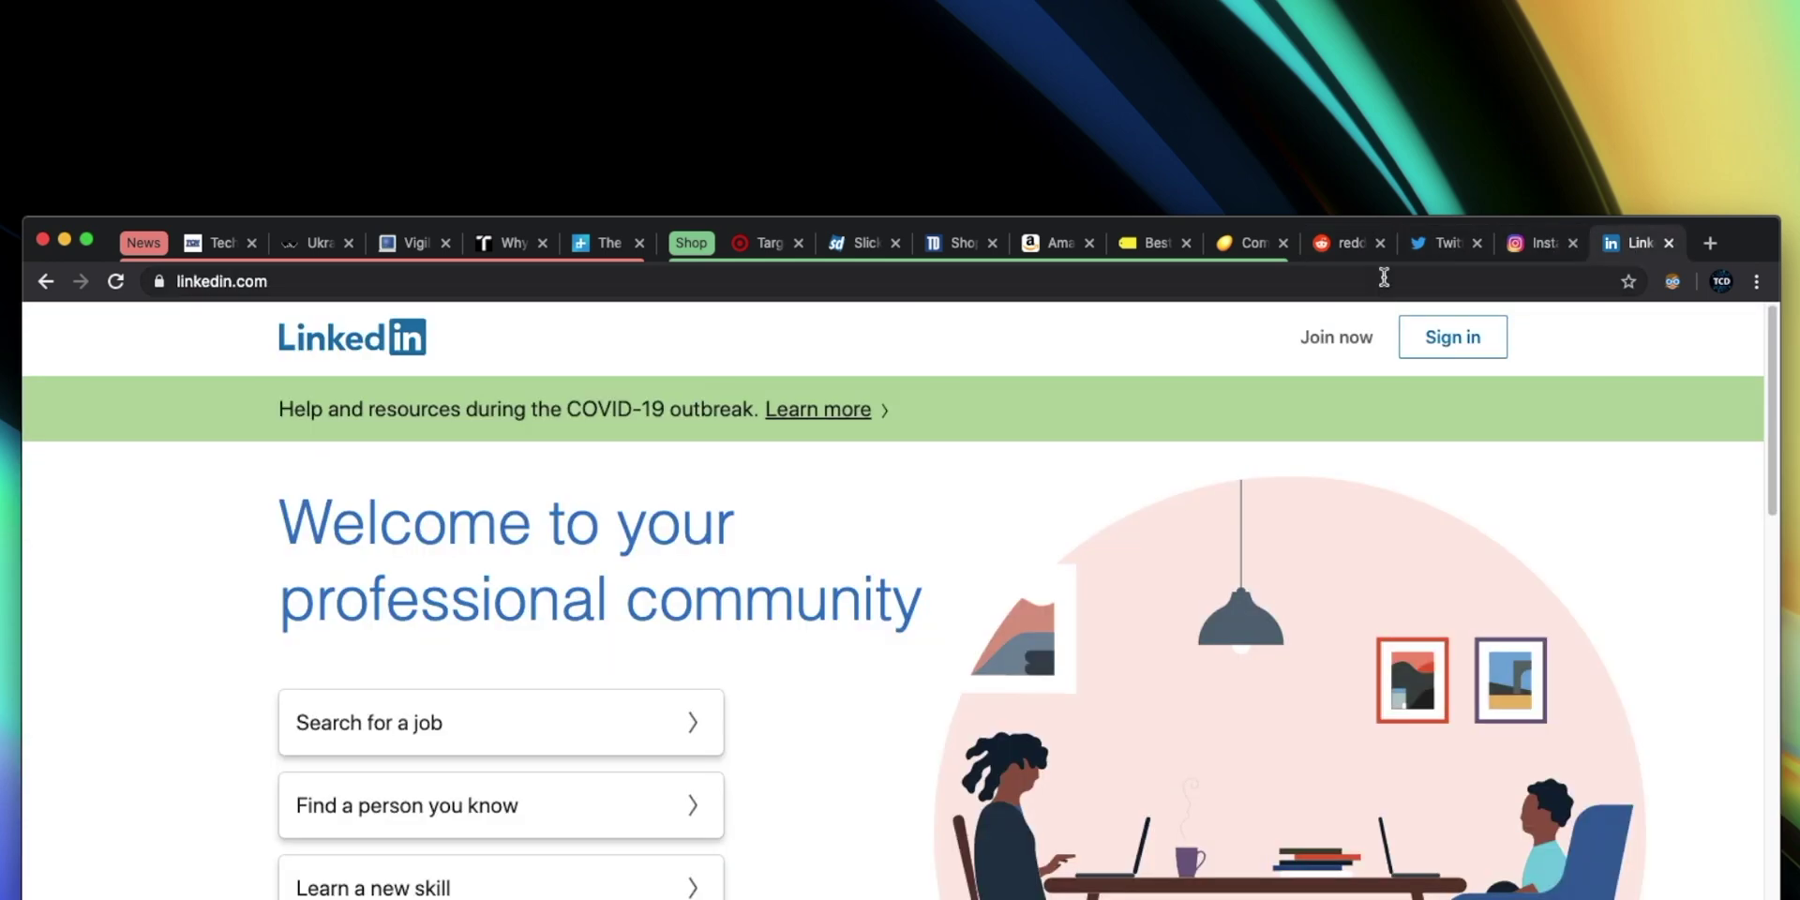
left_click(1340, 245)
right_click(1340, 246)
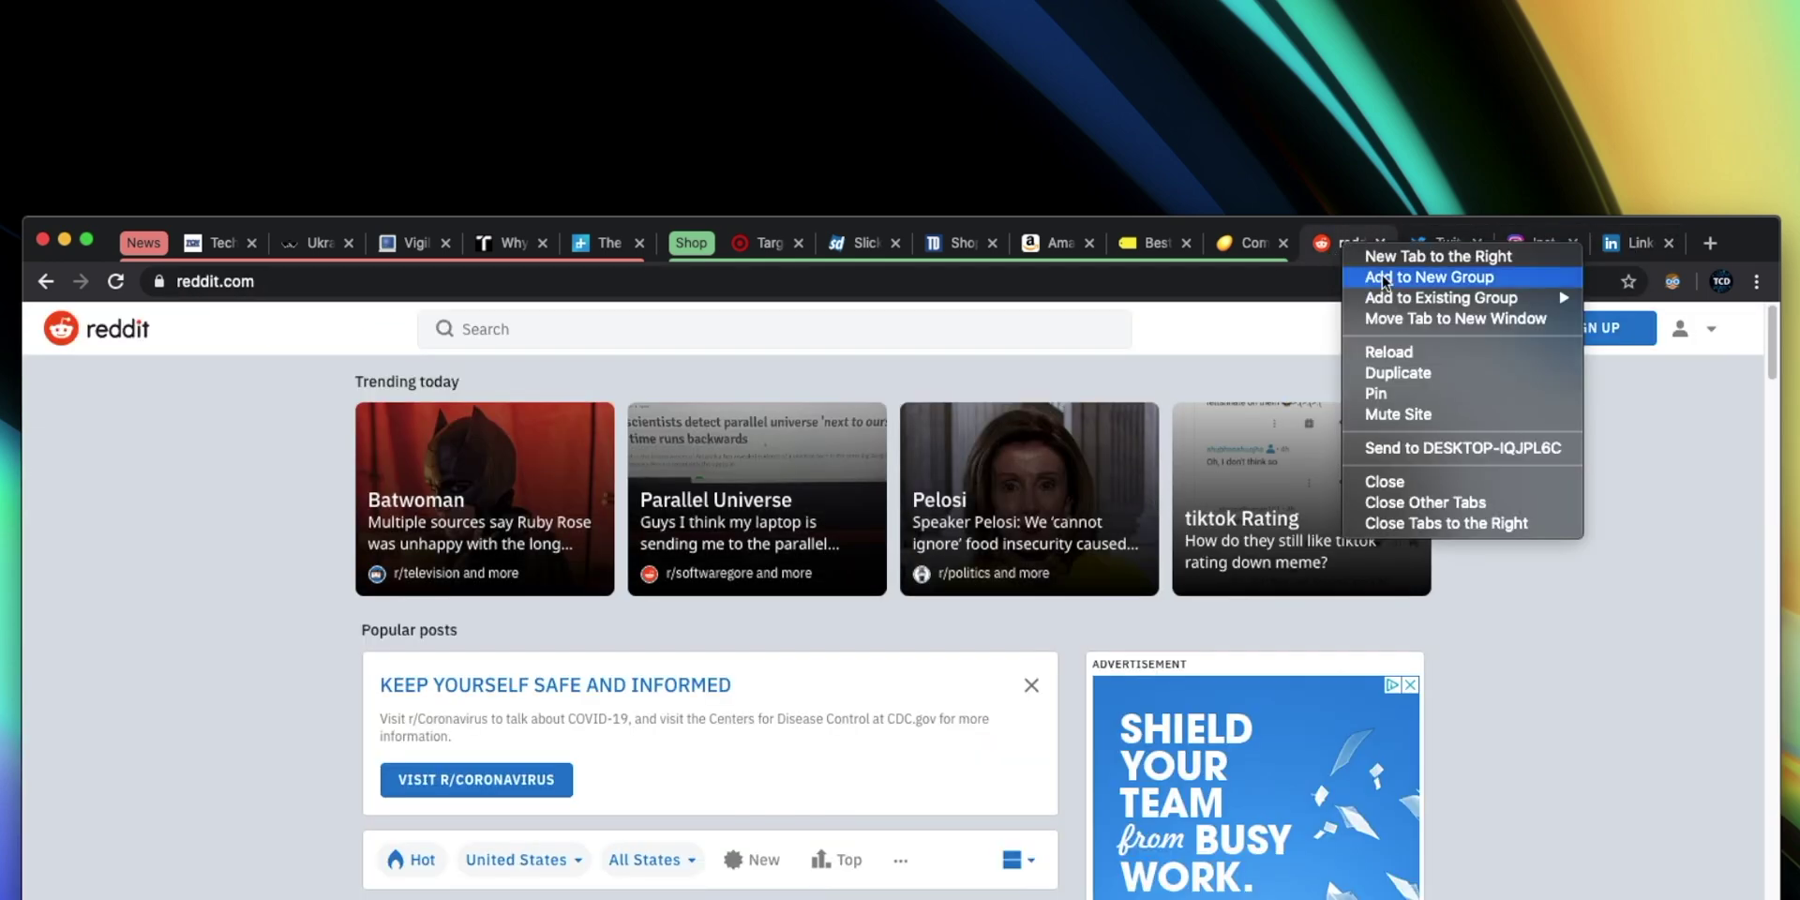
mouse_move(1411, 296)
left_click(1420, 277)
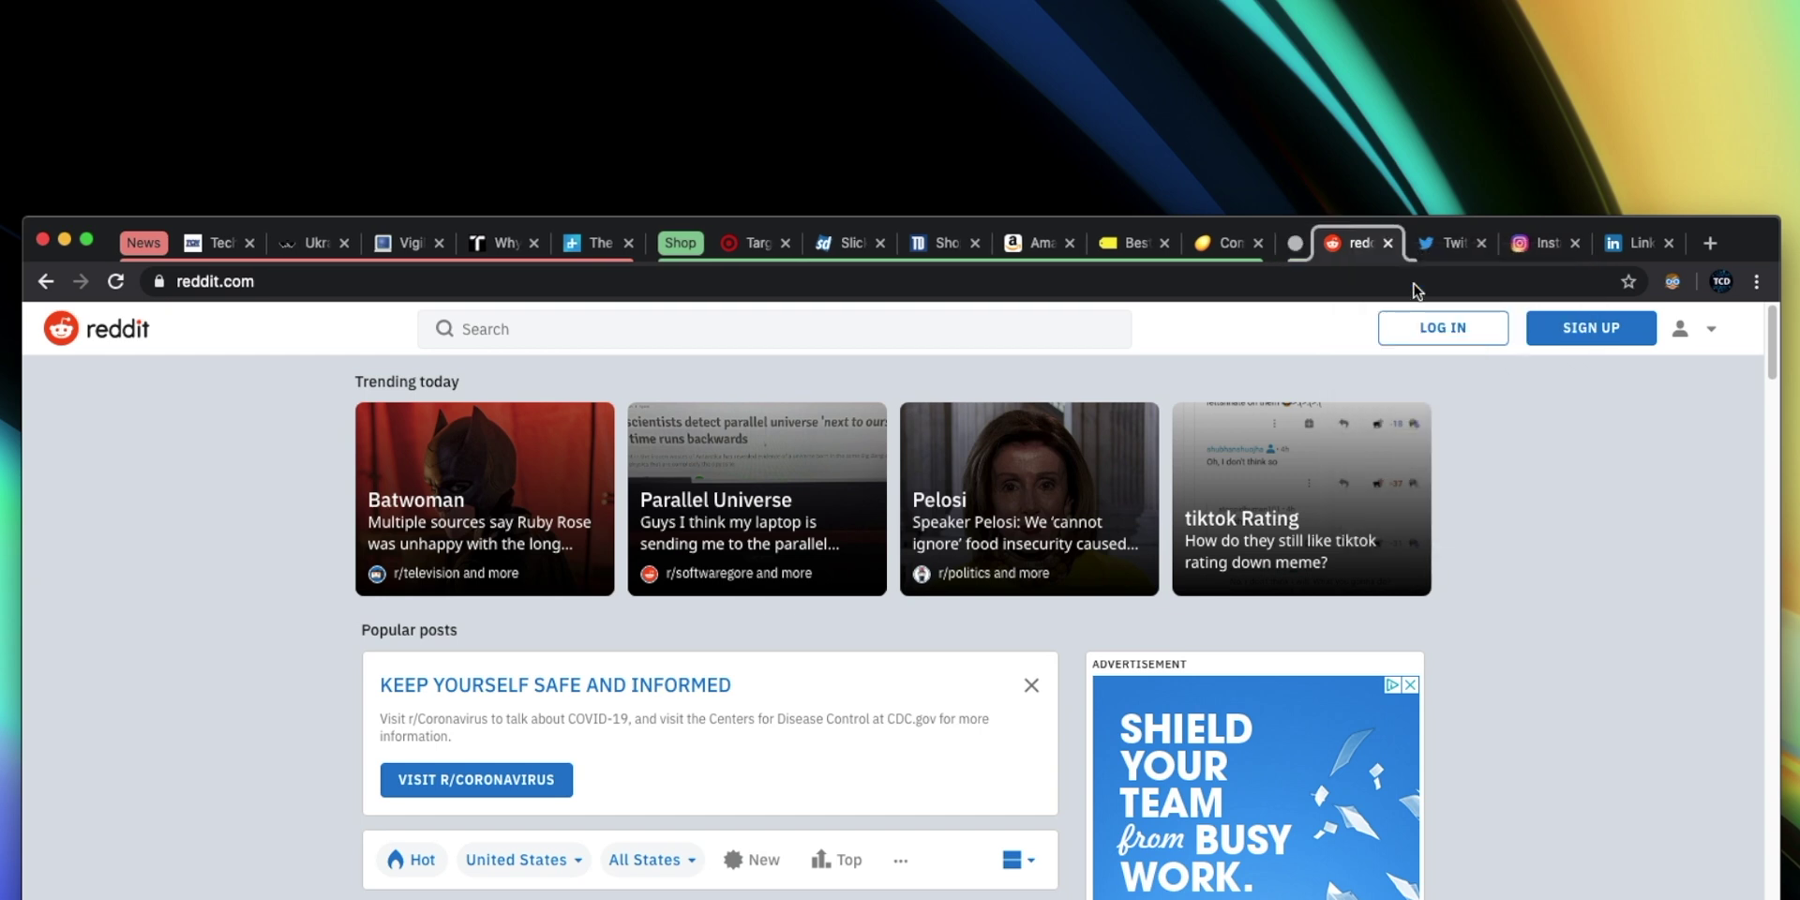
left_click(1296, 243)
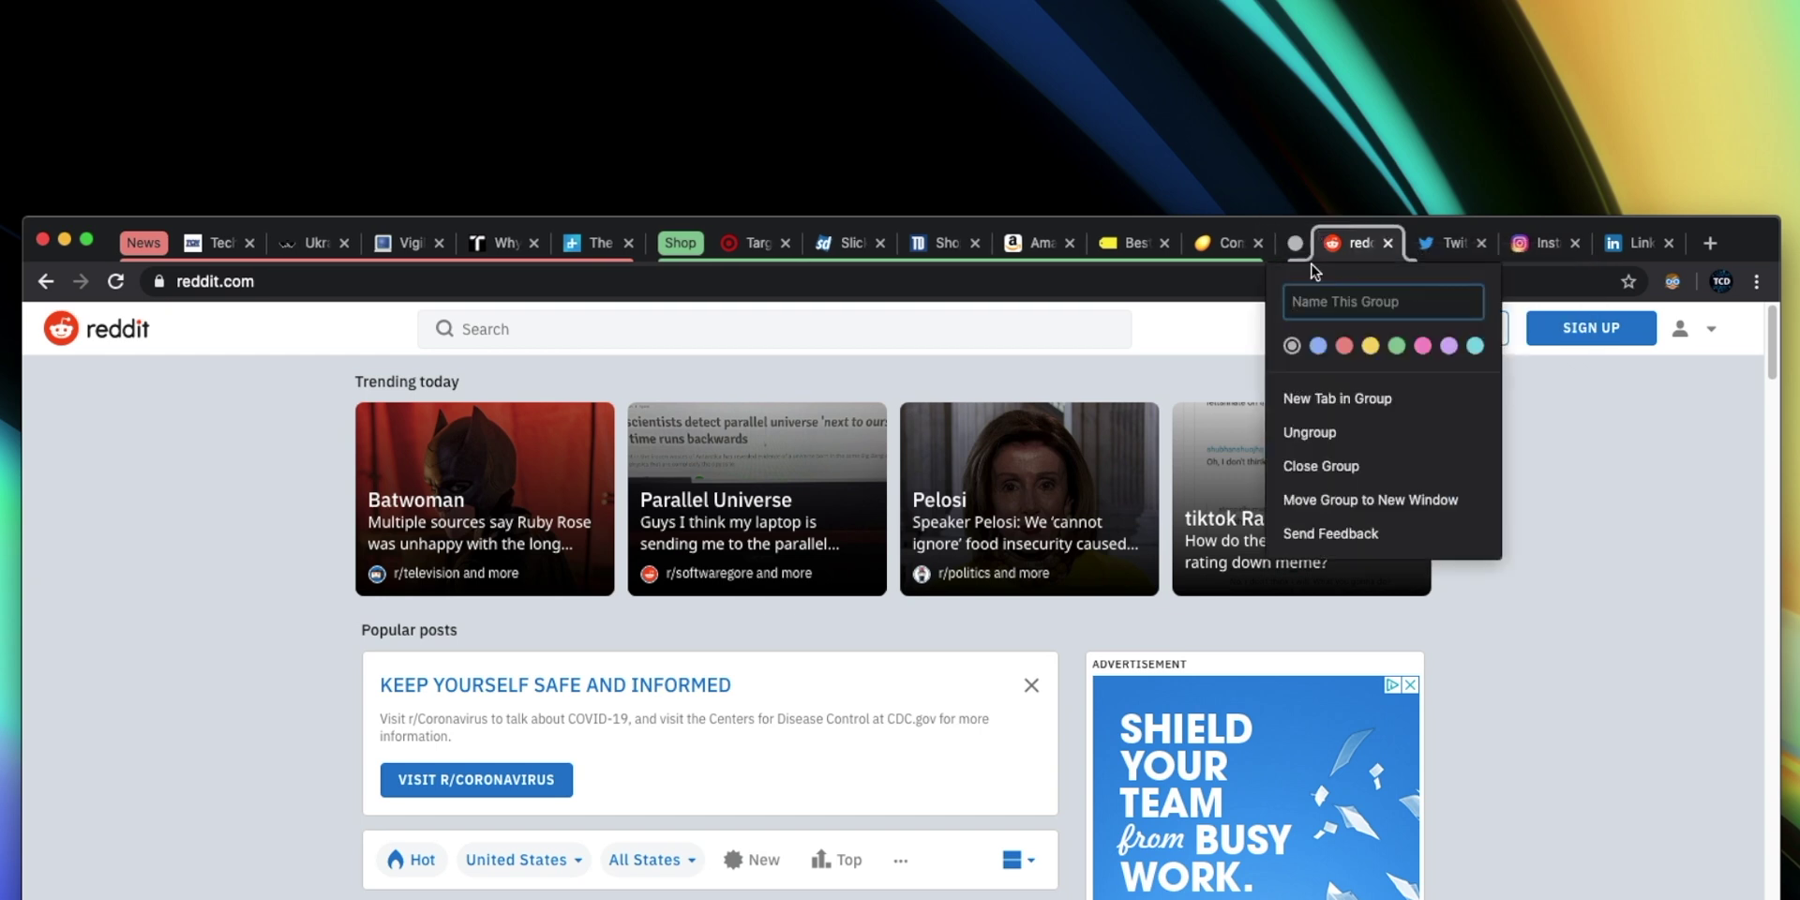
left_click(1422, 346)
type("Social")
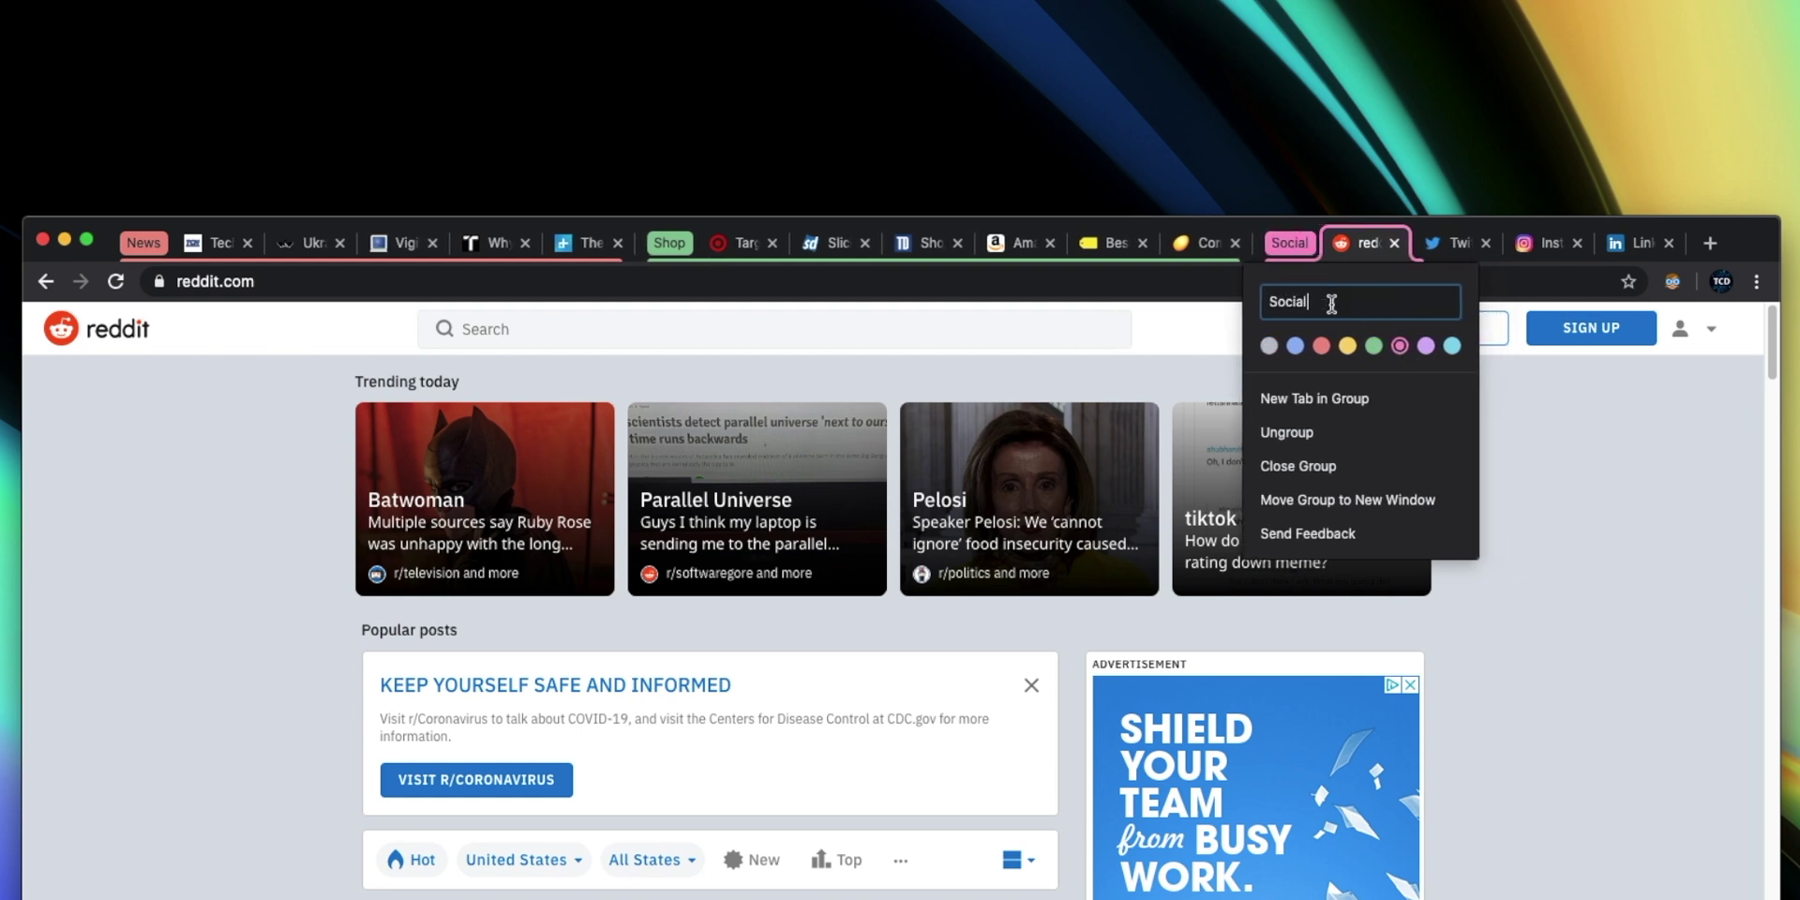
key("Return")
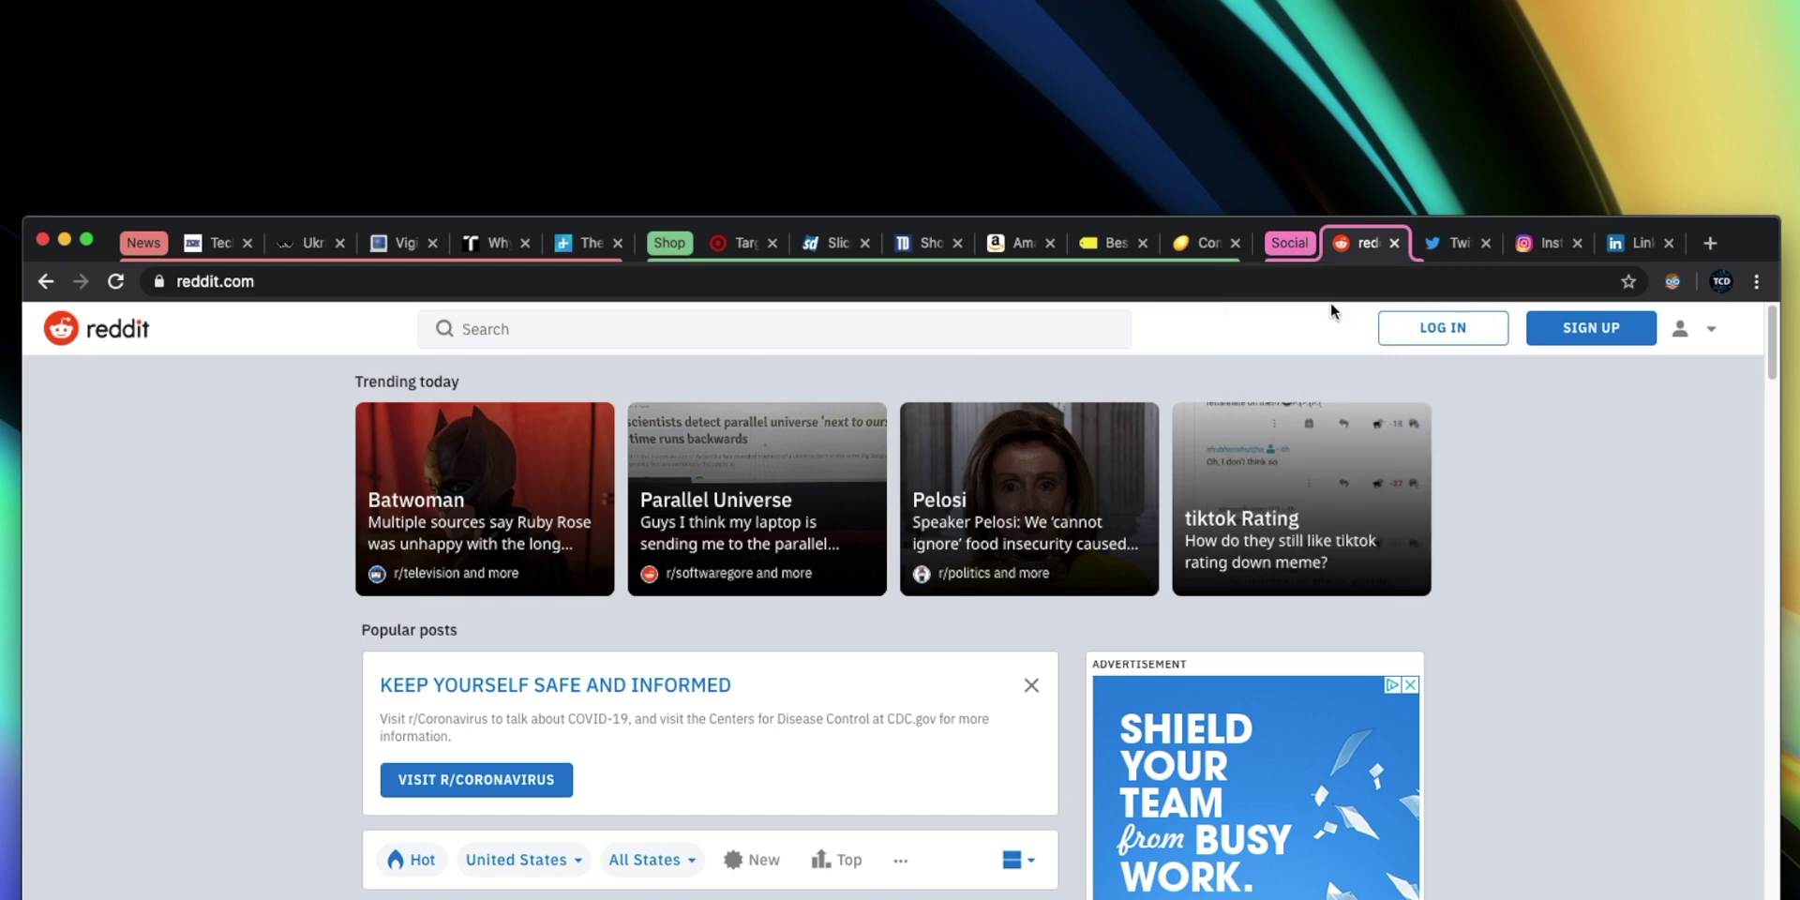
- Move the Twitter, Instagram and LinkedIn tabs into the Social group, keeping Reddit first
left_click(1451, 243)
left_click_drag(1529, 244, 1462, 246)
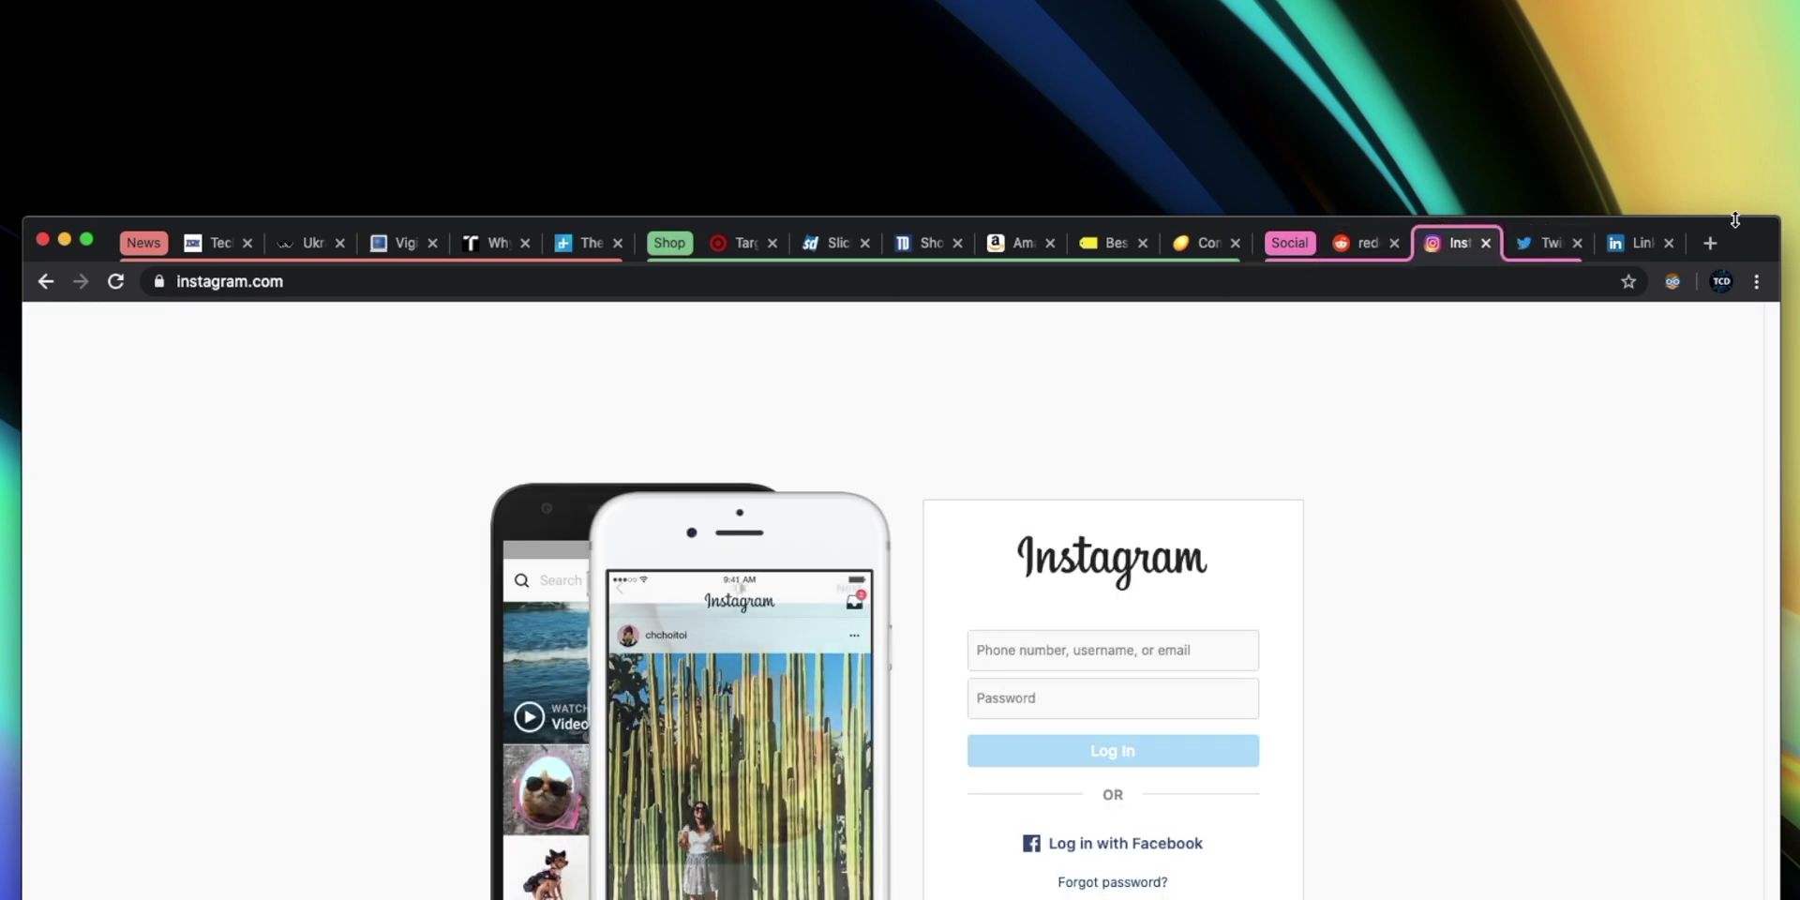
left_click_drag(1629, 246, 1476, 250)
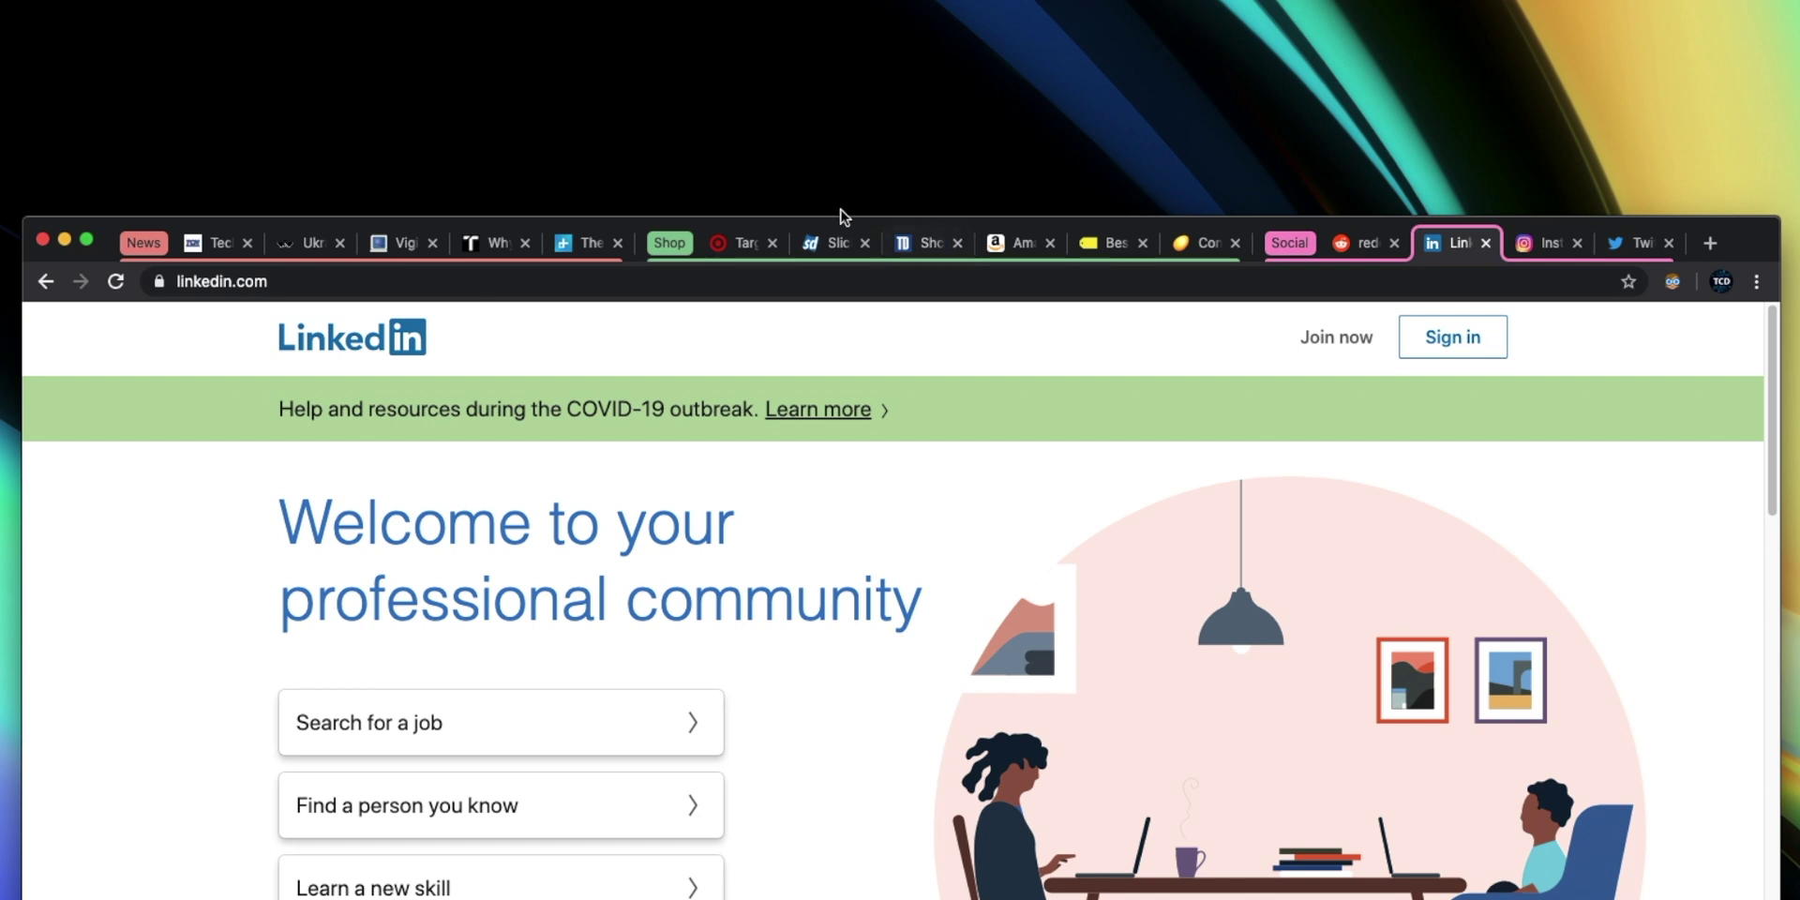
- Close the Best Buy tab in the Shop group and switch to the Krebs on Security tab in the News group
left_click(1142, 243)
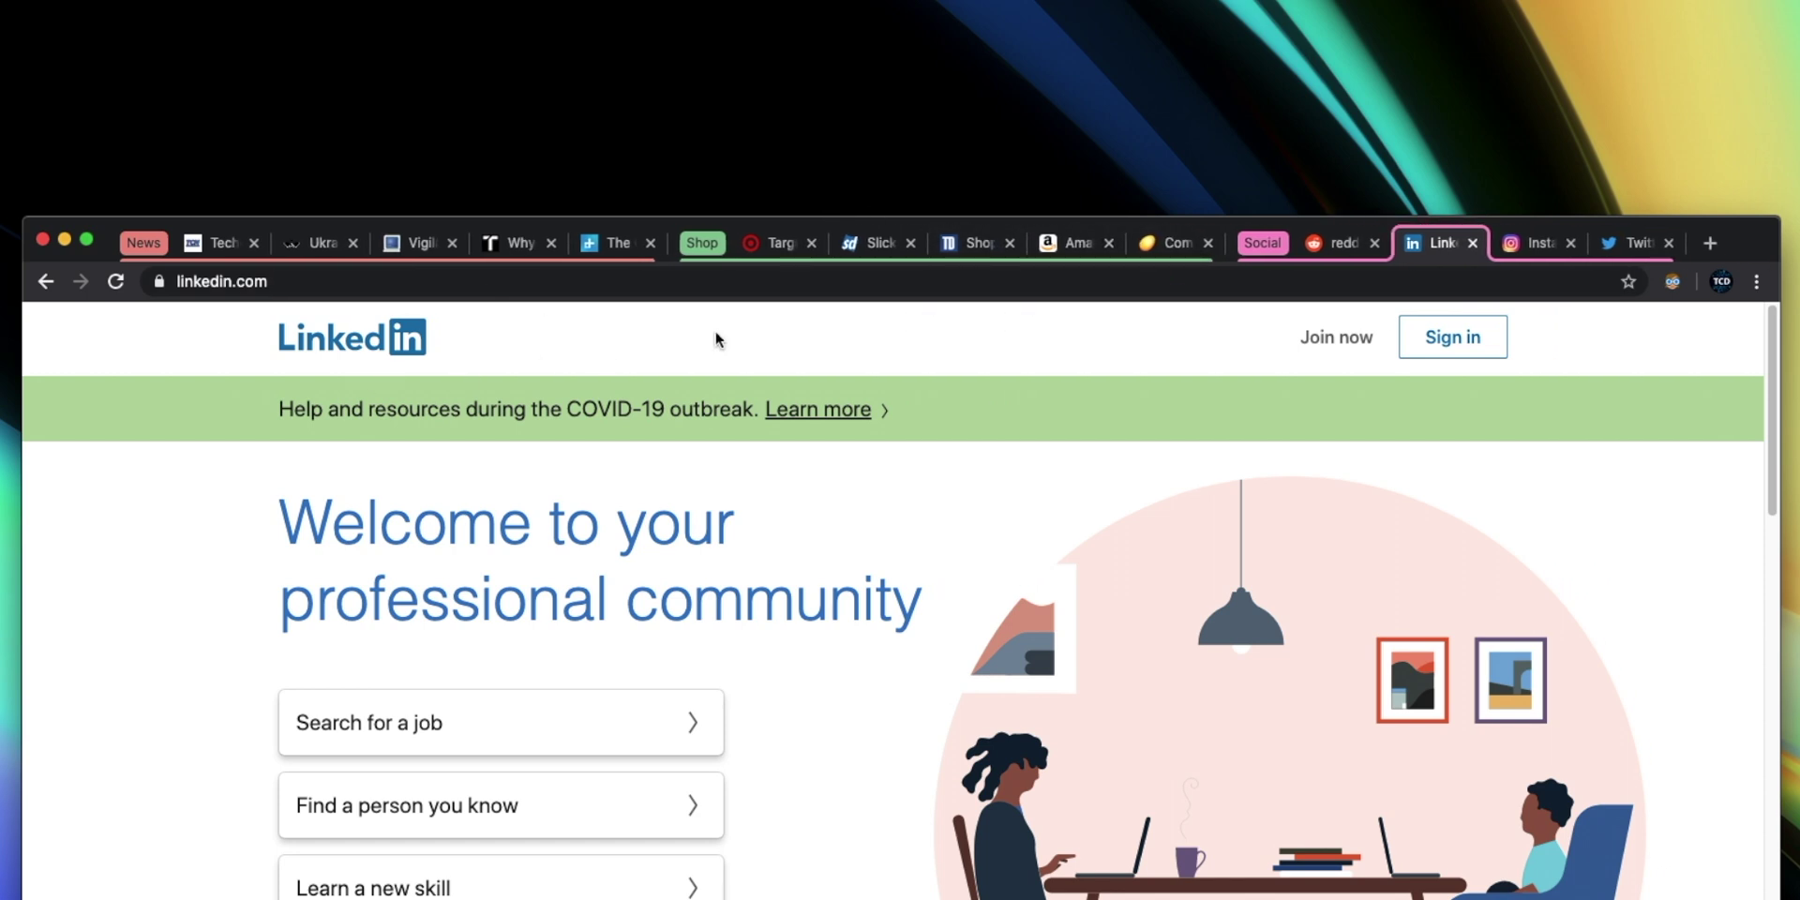
left_click(413, 244)
left_click(316, 249)
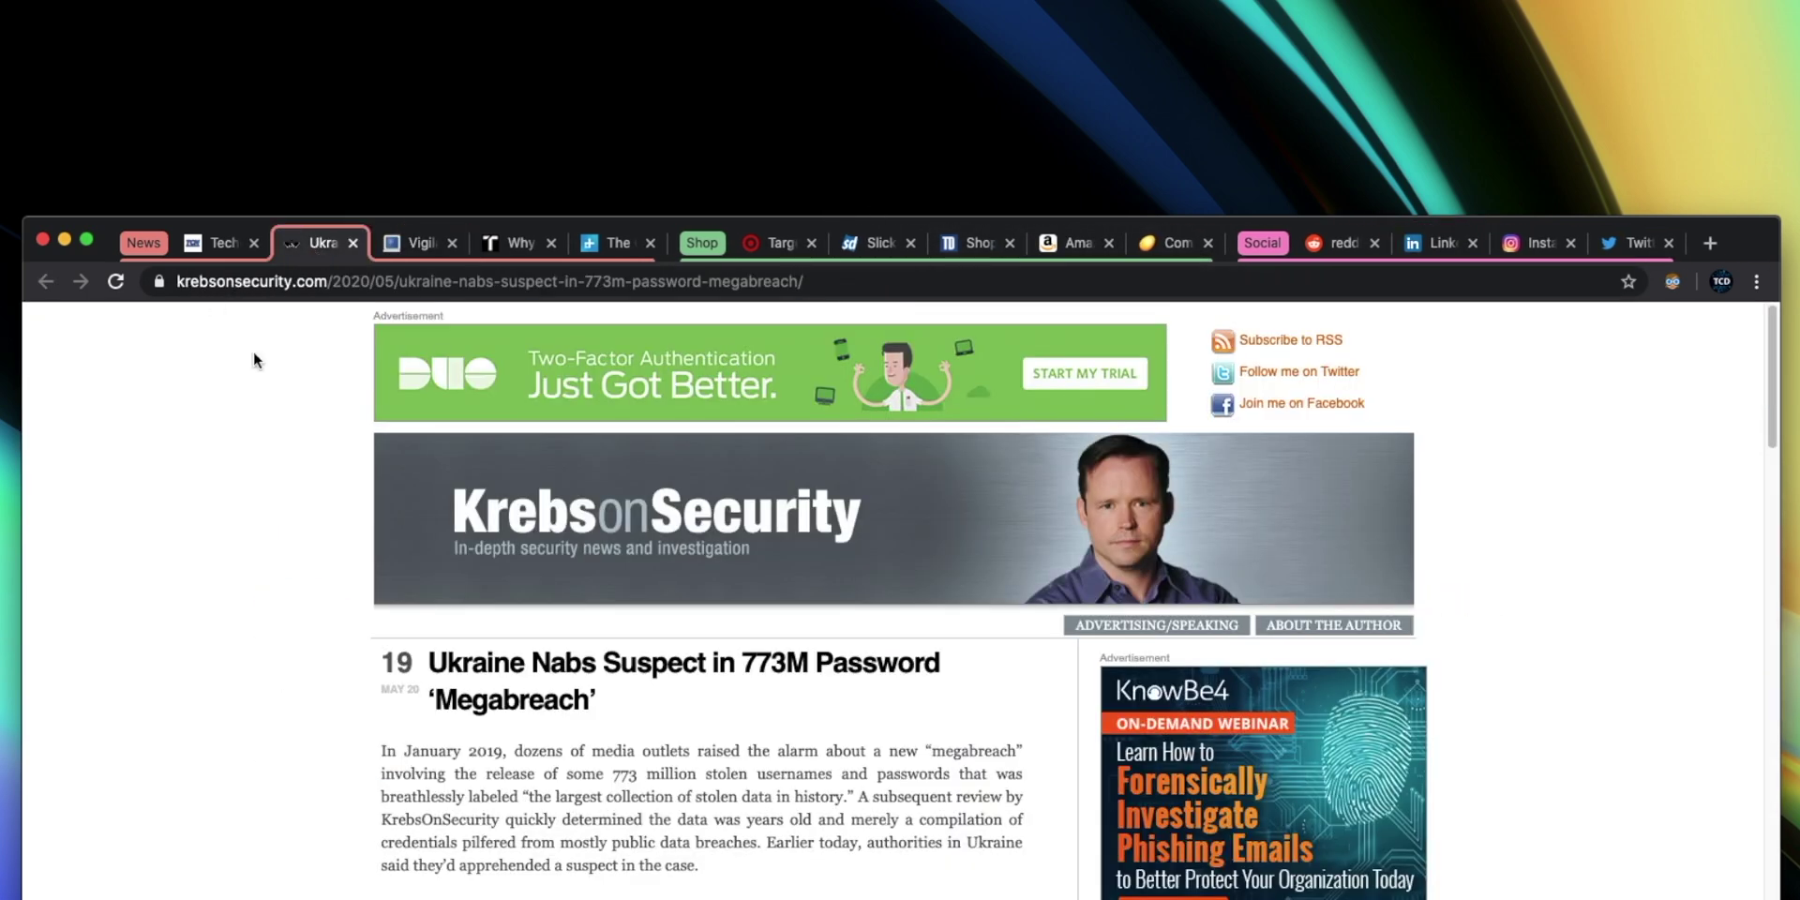